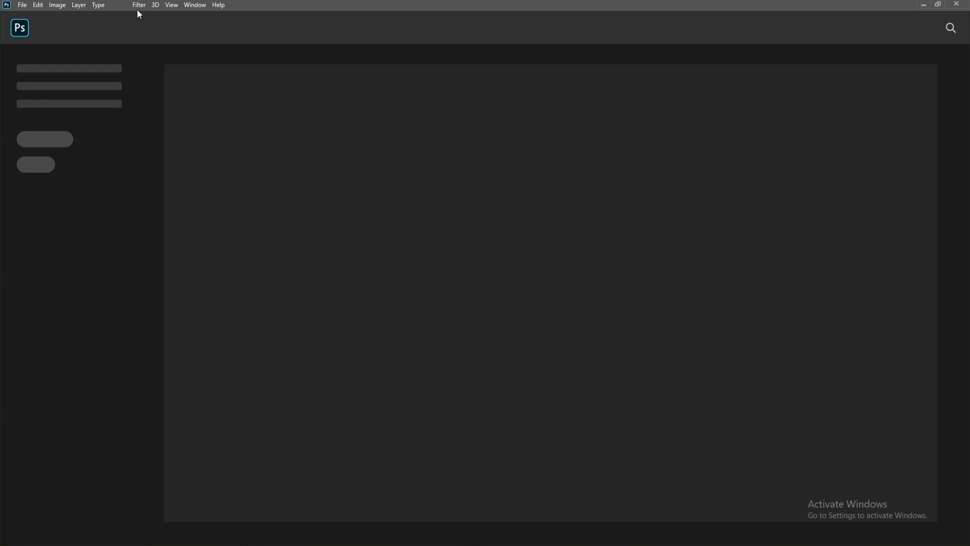
Open the close-up portrait photo of the woman with cheek blemishes from the Desktop
left_click(23, 6)
left_click(29, 25)
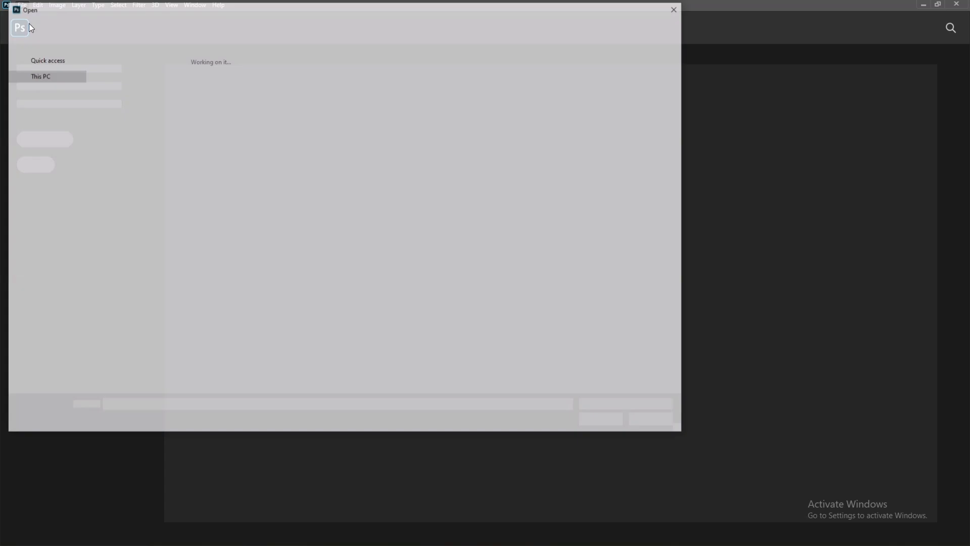
scroll(249, 167, "down", 5)
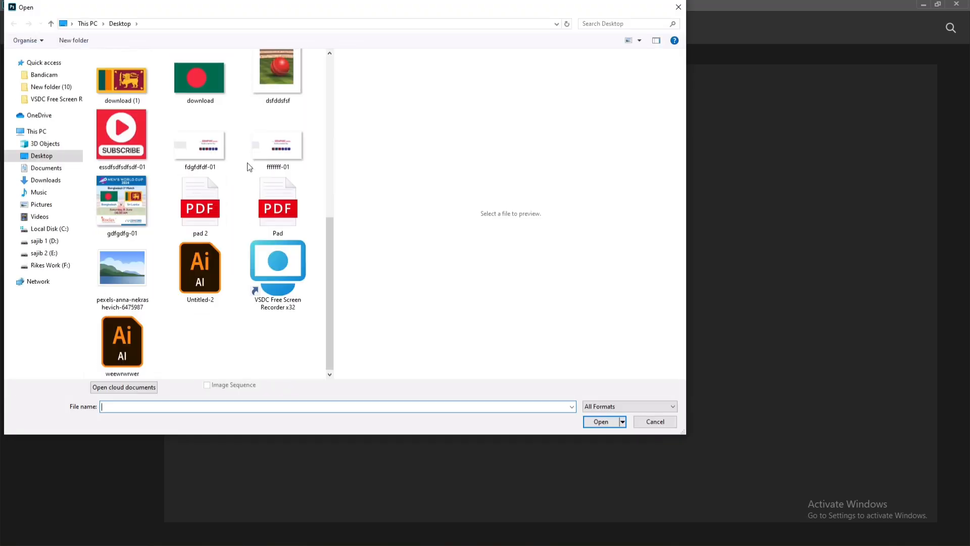
scroll(249, 167, "down", 5)
left_click(122, 273)
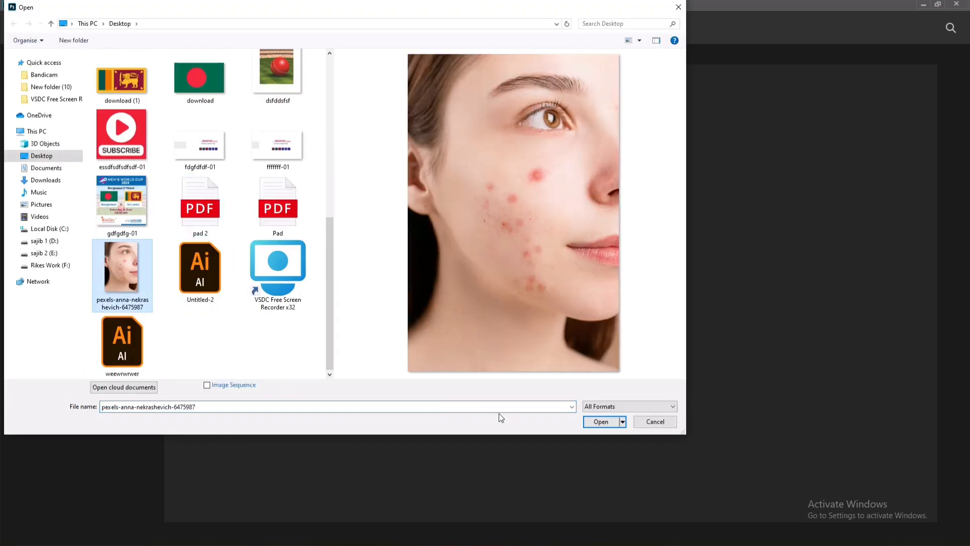
left_click(600, 421)
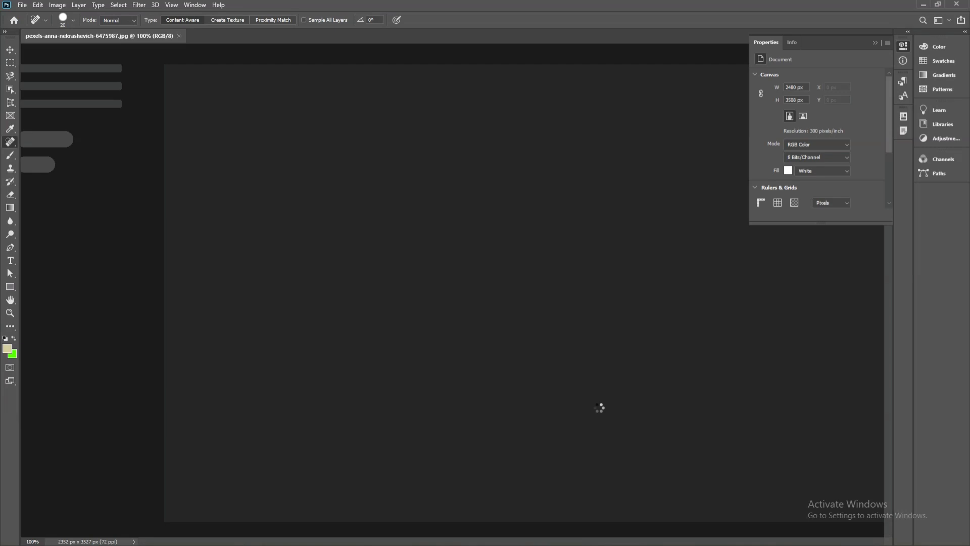
Choose the Spot Healing Brush for the cheek blemishes and set its brush size to 200
scroll(583, 362, "up", 5)
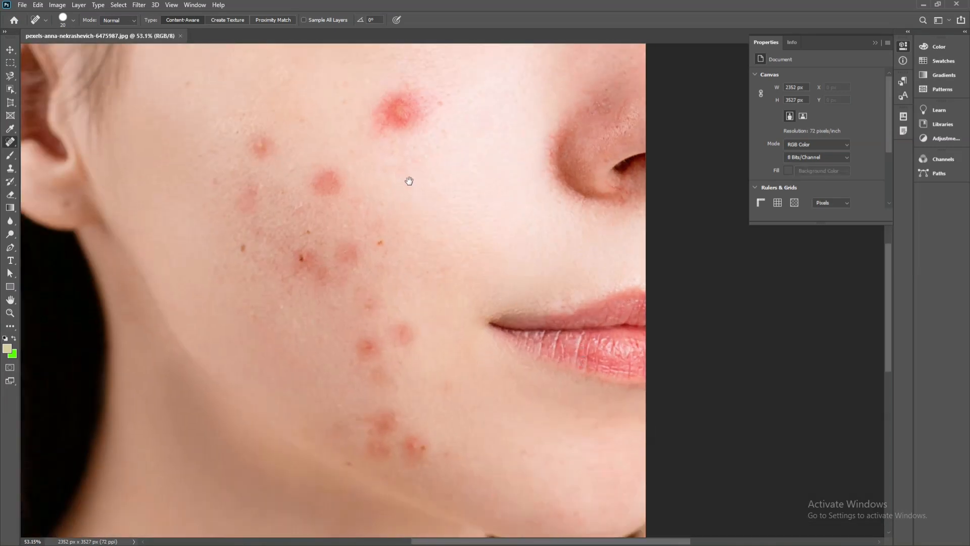
left_click_drag(409, 179, 437, 190)
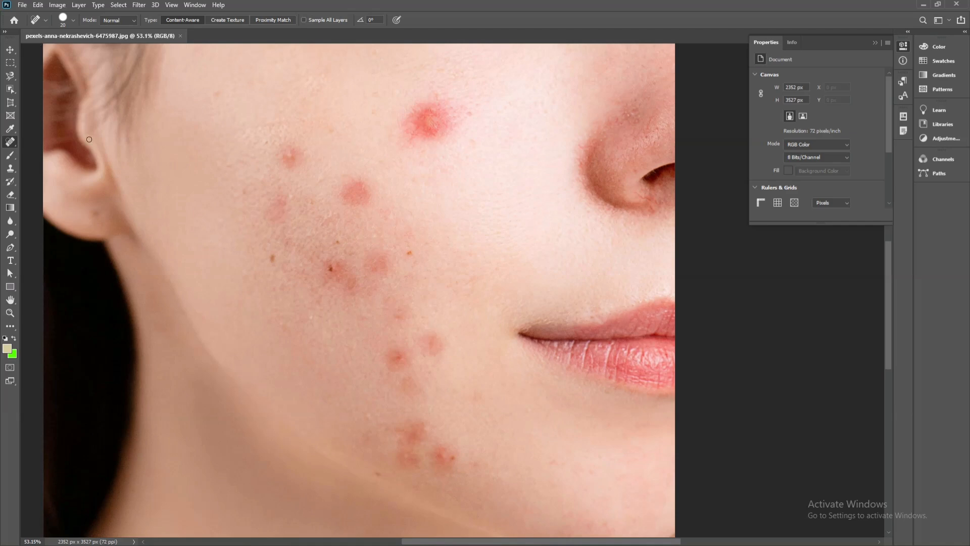
right_click(9, 143)
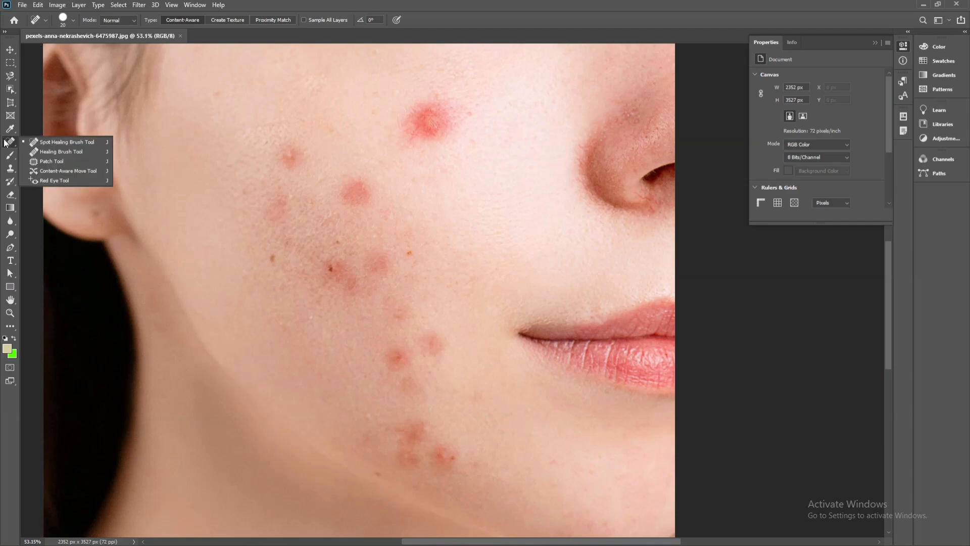
left_click(48, 144)
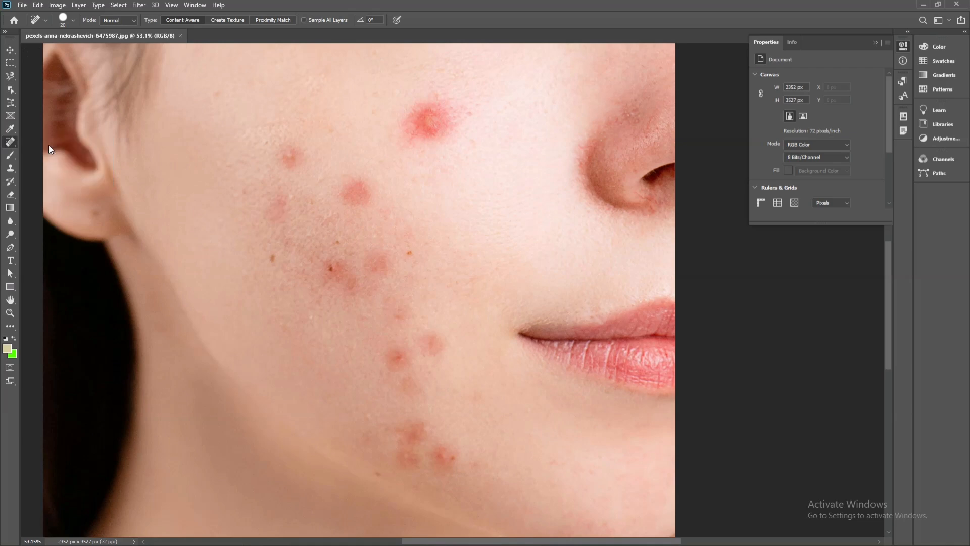
right_click(9, 144)
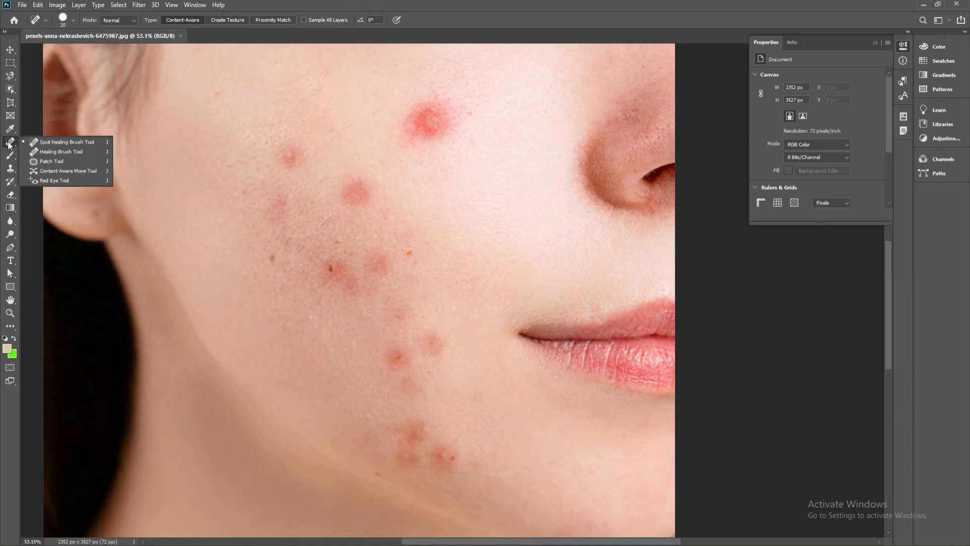
left_click(66, 145)
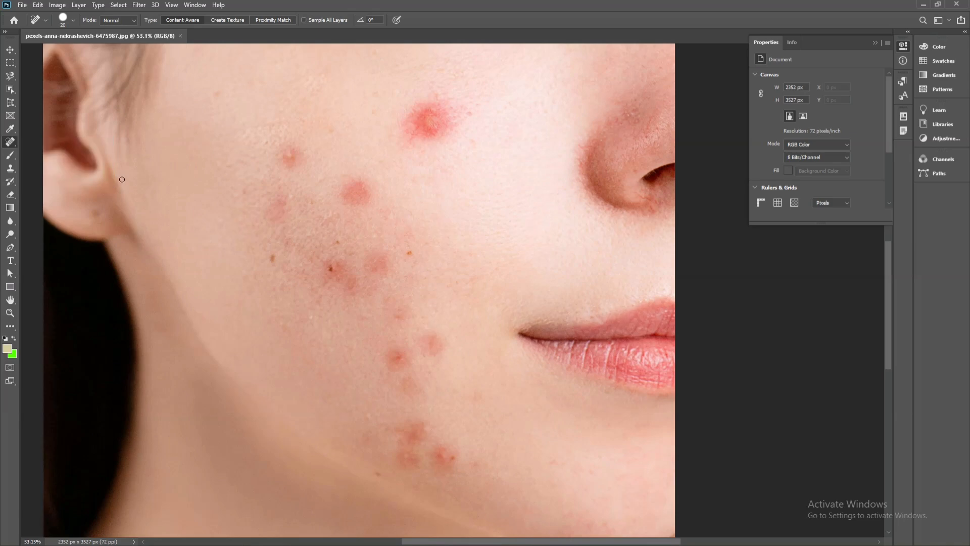
key("bracketright")
key("bracketright")
key("bracketright")
key("bracketright")
key("bracketright")
key("bracketright")
key("bracketright")
key("bracketright")
key("bracketright")
key("bracketright")
key("bracketright")
key("bracketright")
key("bracketright")
key("bracketright")
key("bracketright")
key("bracketright")
key("bracketleft")
key("bracketleft")
key("bracketleft")
key("bracketleft")
key("bracketleft")
key("bracketleft")
key("bracketright")
key("bracketright")
key("bracketright")
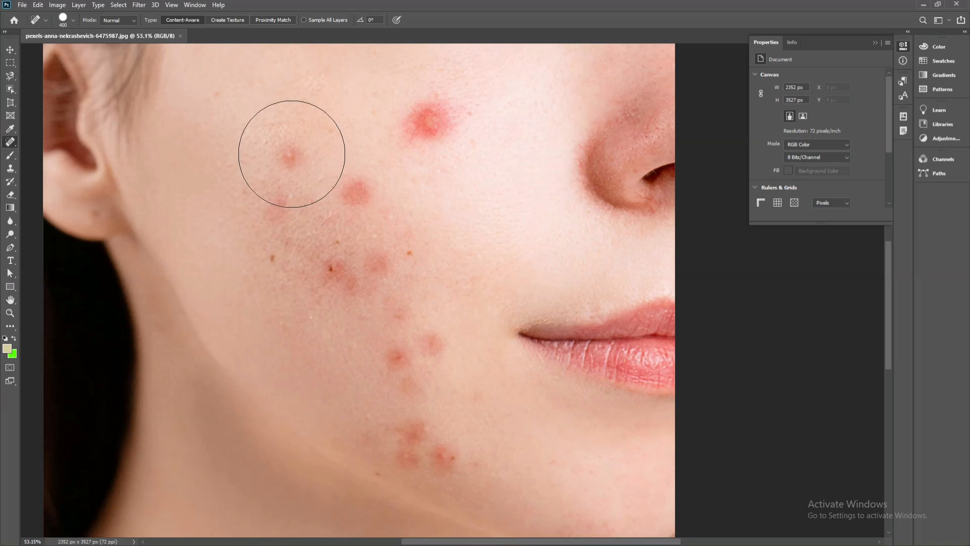
key("bracketleft")
key("bracketleft")
key("bracketleft")
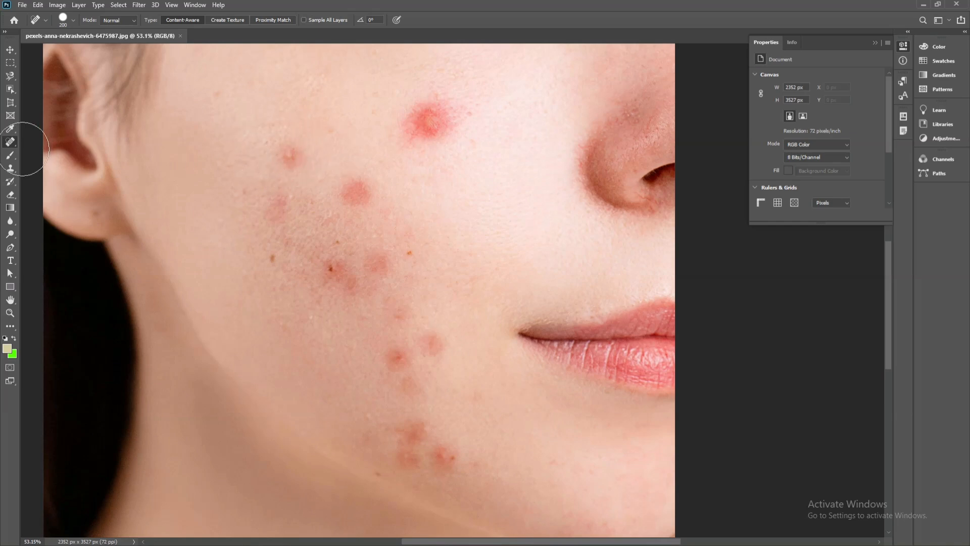
Remove the three largest red blemishes on the upper cheek with the Spot Healing Brush
right_click(10, 142)
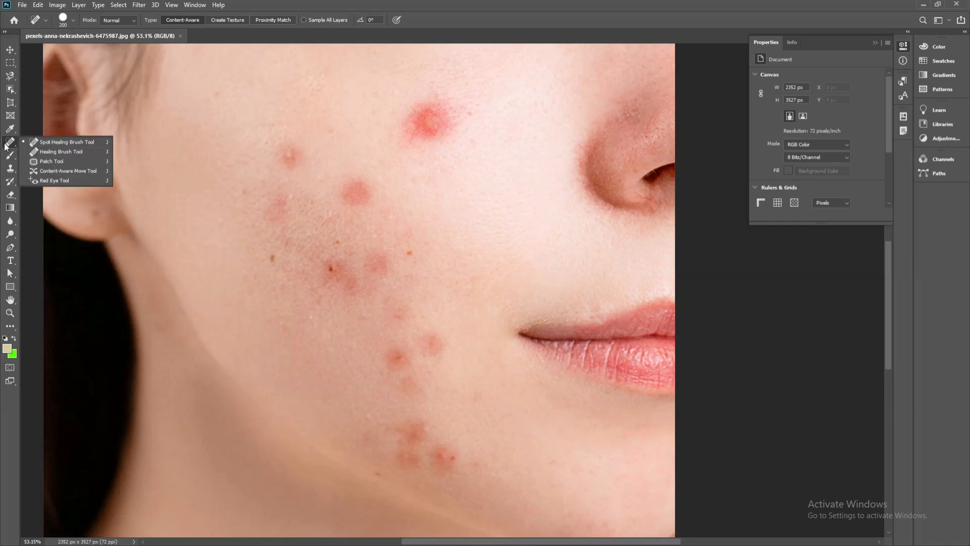
left_click(47, 141)
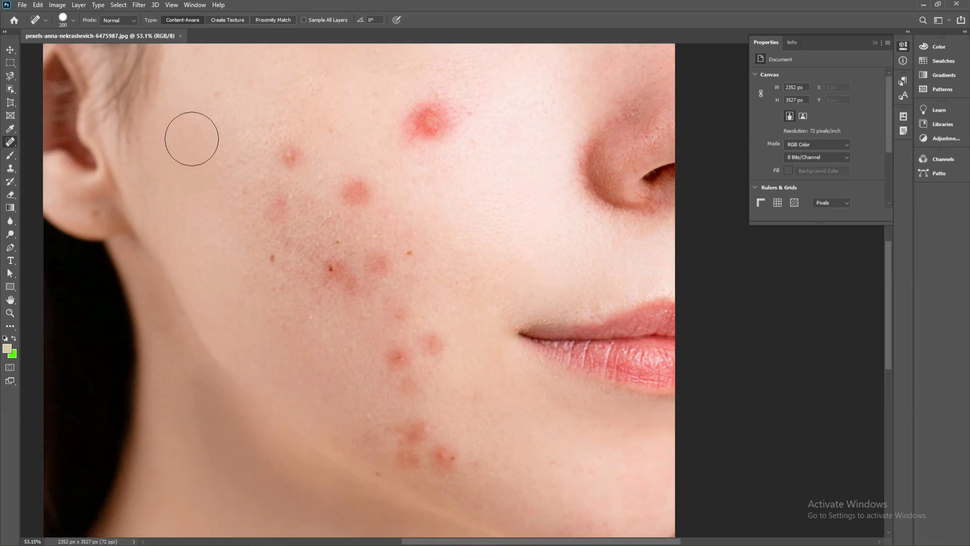
left_click(294, 153)
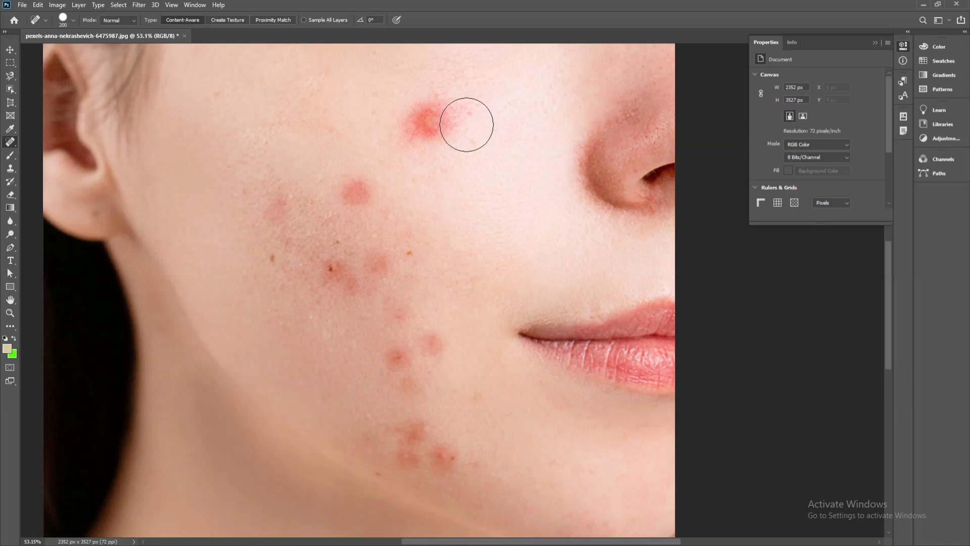
left_click(356, 188)
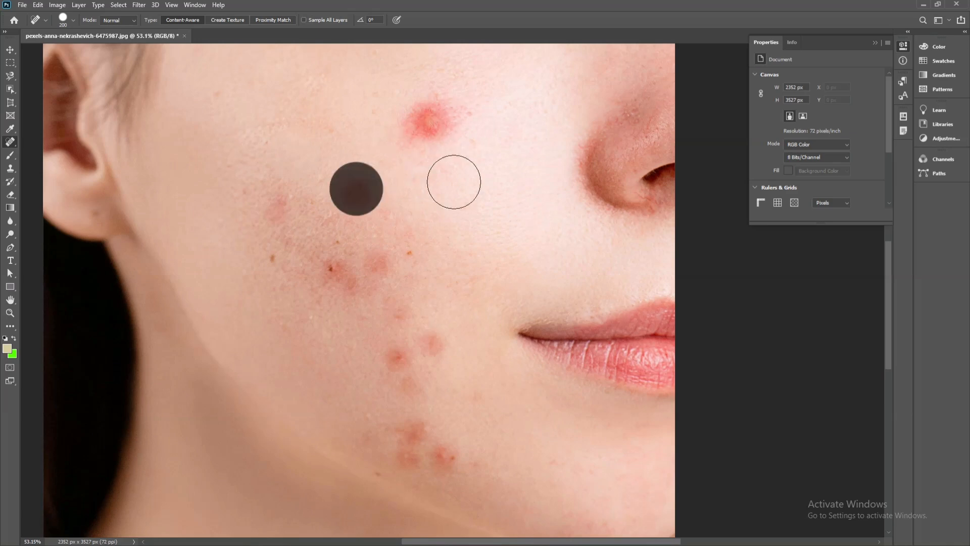
left_click(430, 126)
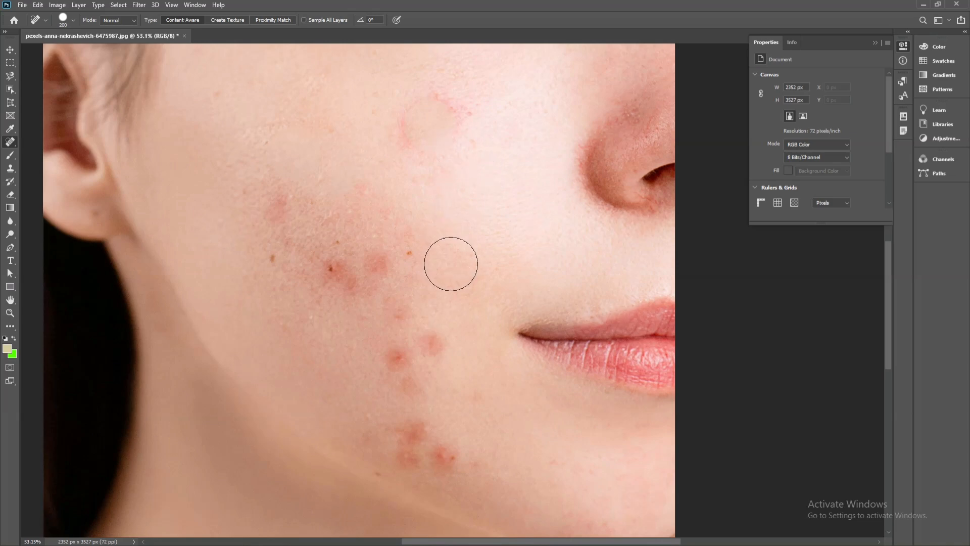
Spot-heal the cluster of blemishes near the jaw and the two beside the mouth corner
left_click(411, 429)
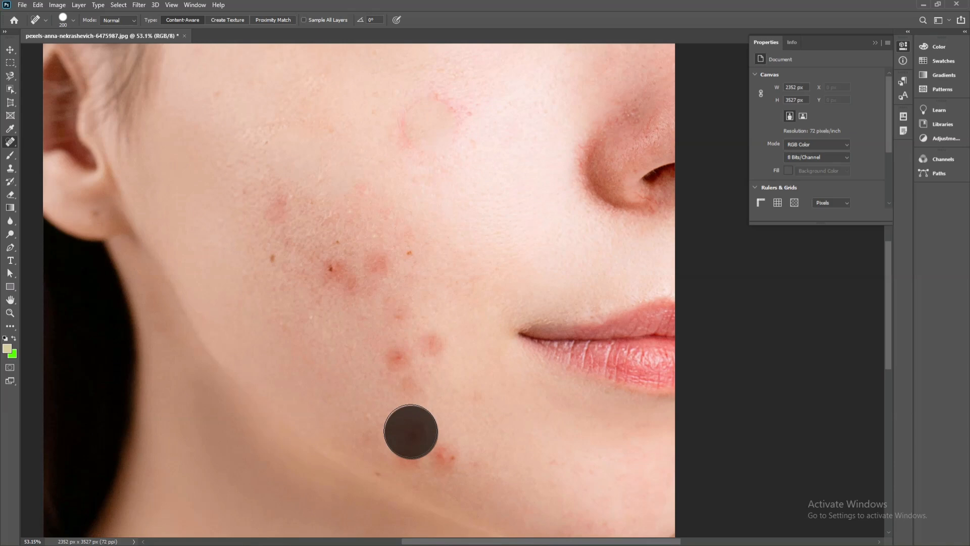
left_click(410, 458)
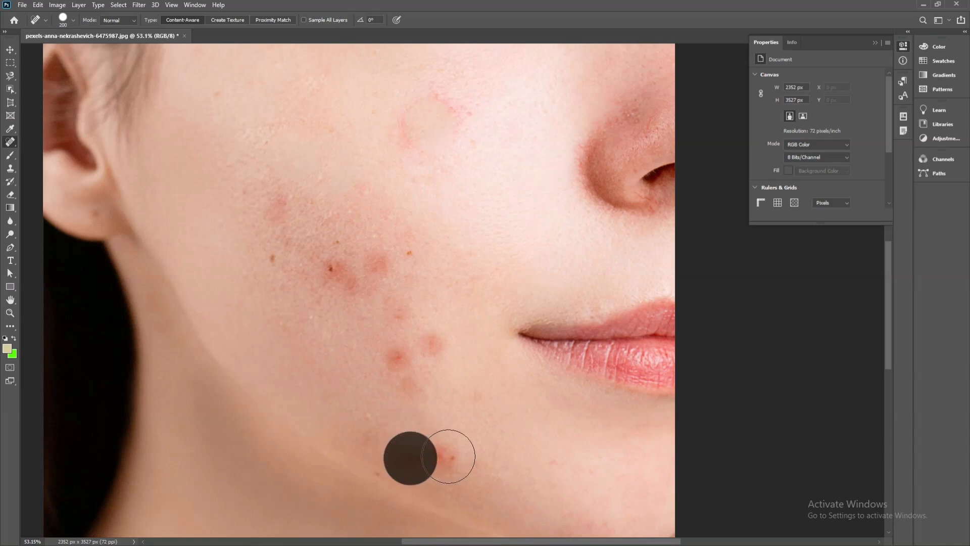
left_click(448, 456)
left_click(384, 352)
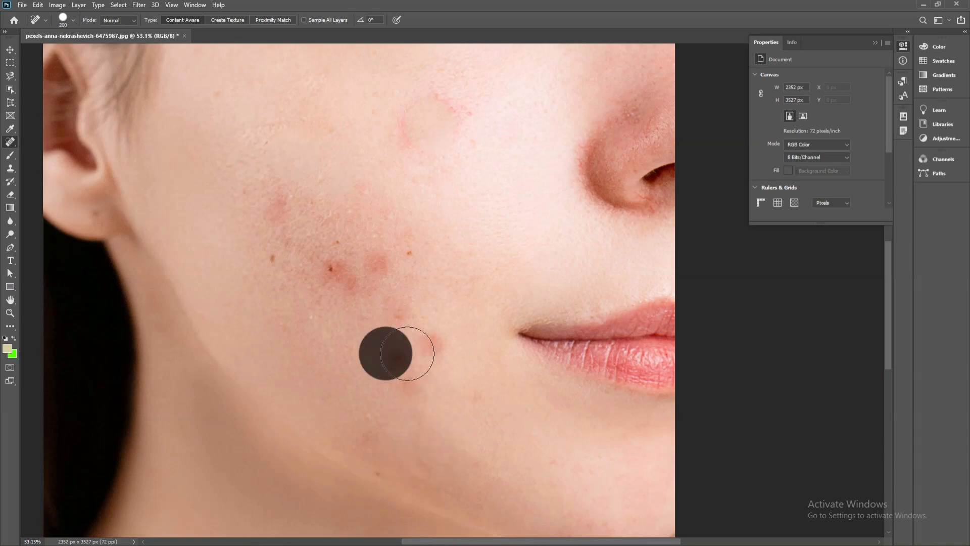
left_click(426, 349)
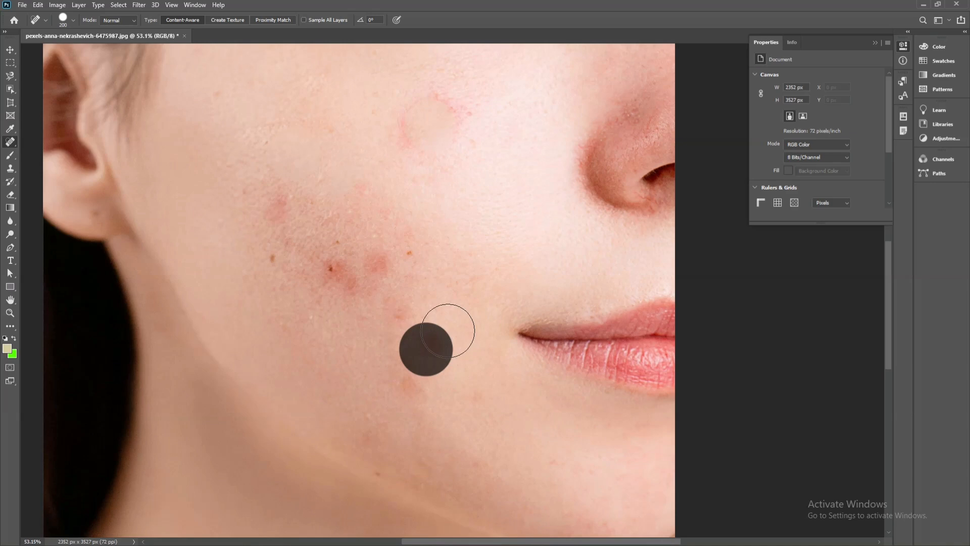
Spot-heal the red patches and small dark marks in the middle of the cheek
left_click(374, 264)
left_click(327, 271)
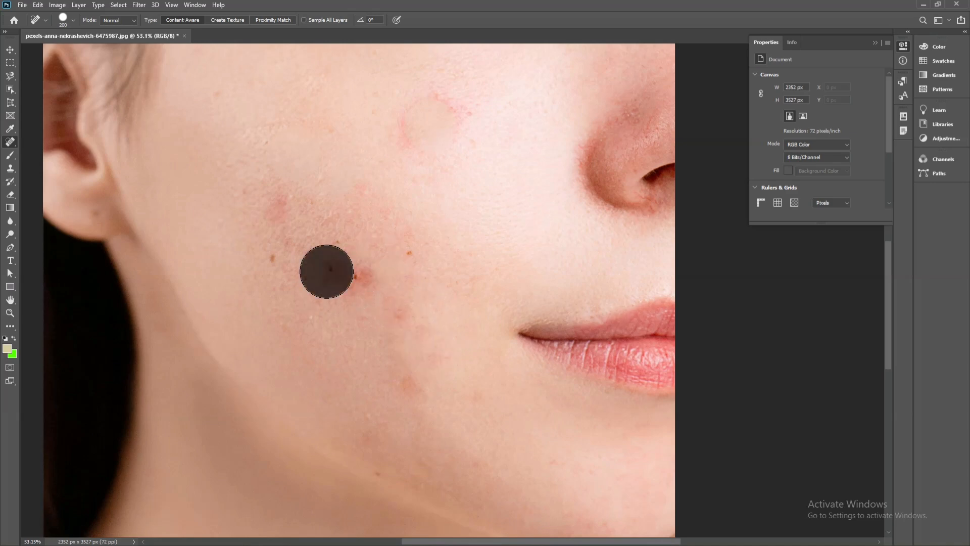
left_click(360, 269)
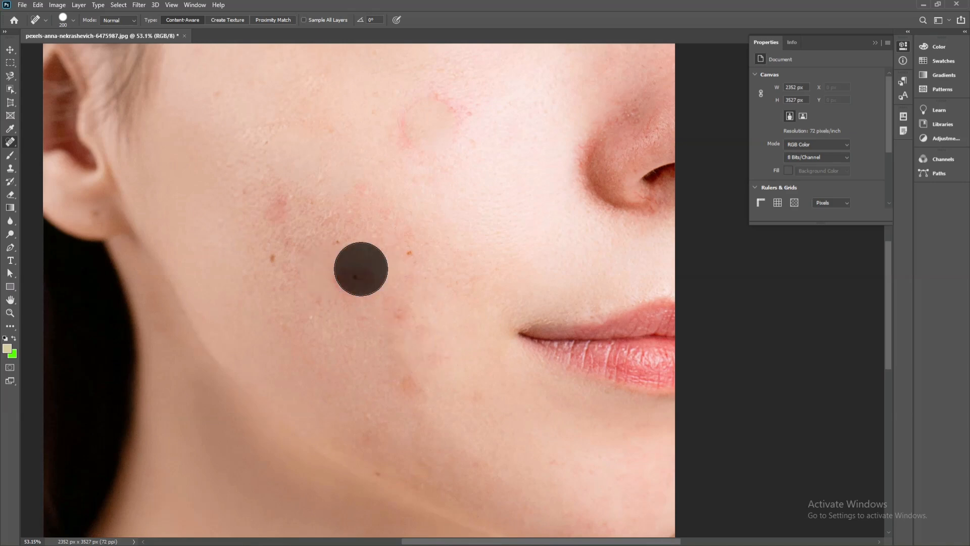
left_click(347, 284)
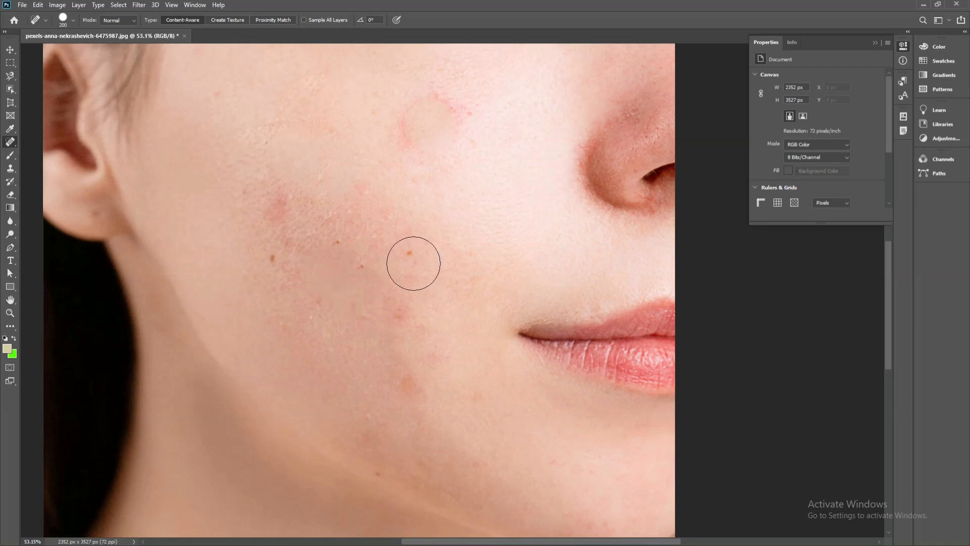
left_click(412, 259)
left_click(318, 177)
Undo all the Spot Healing Brush corrections made on the cheek
key("ctrl+z")
key("ctrl+z")
key("ctrl+z")
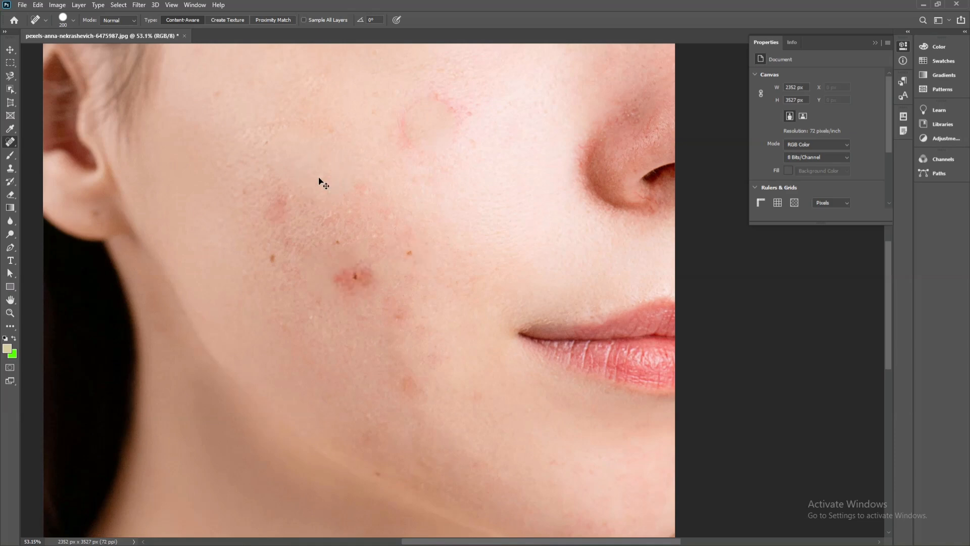
key("ctrl+z")
key("ctrl+z")
key("ctrl+z")
key("ctrl+z")
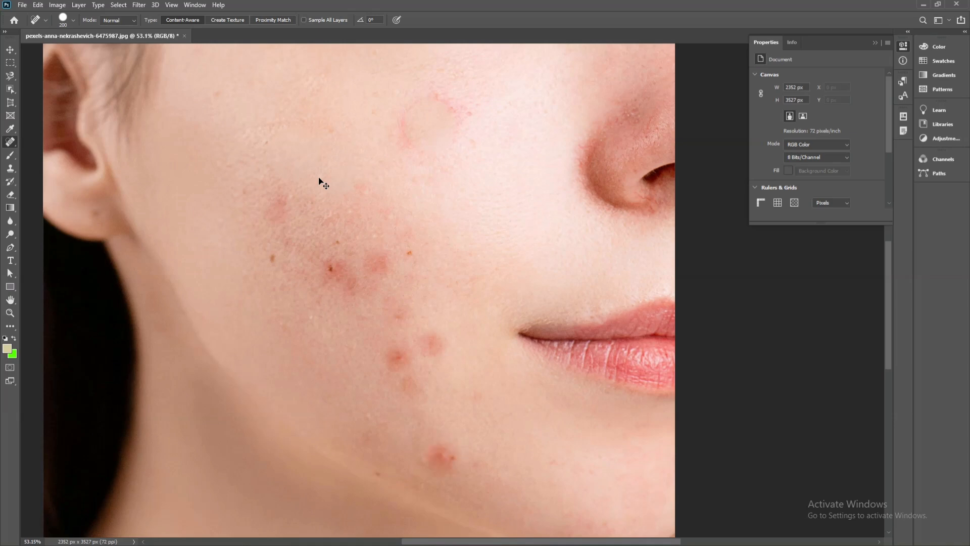
key("ctrl+z")
key("ctrl+z")
key("ctrl+z")
key("ctrl+z")
key("ctrl+z")
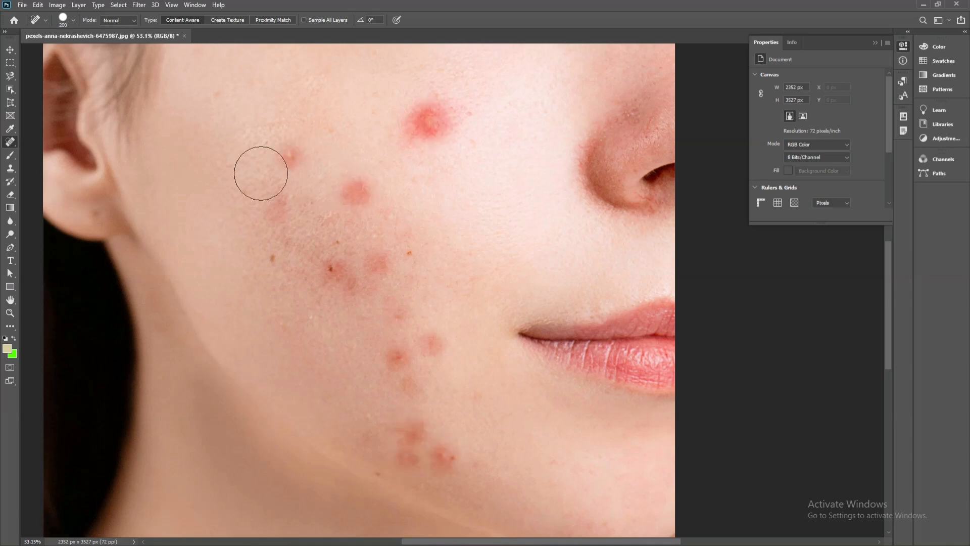
Switch to the Healing Brush and set its brush size to 150
right_click(14, 144)
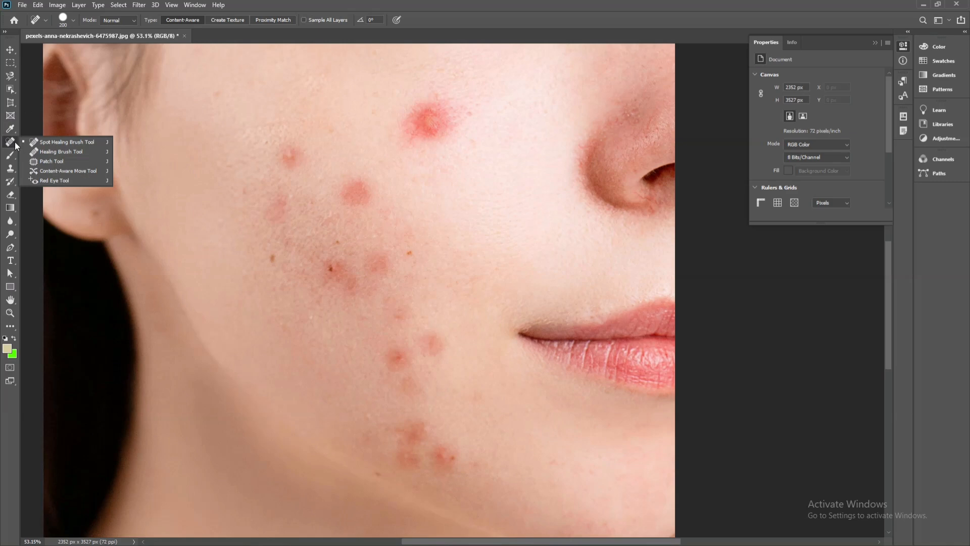
left_click(49, 152)
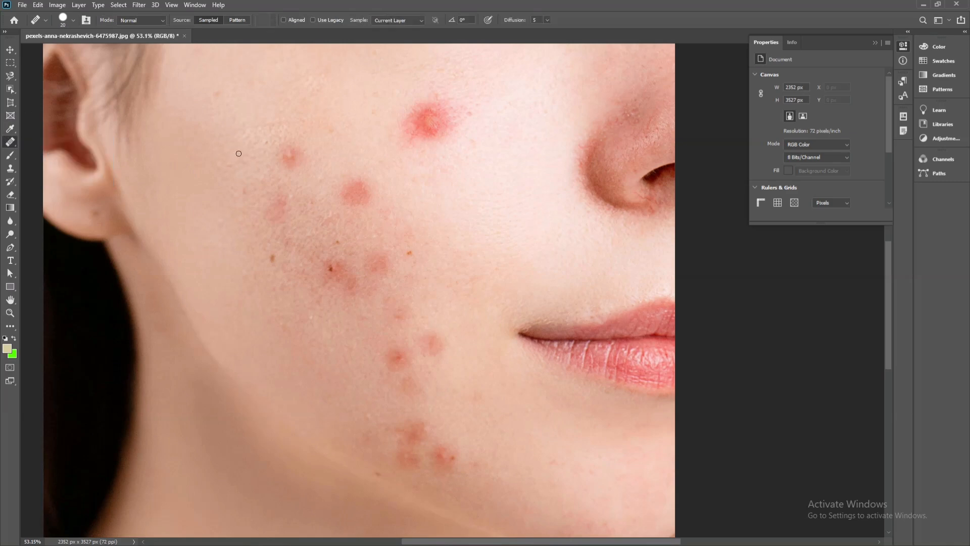
key("bracketright")
key("bracketright")
key("bracketright")
key("bracketright")
key("bracketright")
key("bracketright")
key("bracketright")
key("bracketright")
key("bracketright")
key("bracketright")
Sample clear skin near the ear and jaw, and paint it over the three red blemishes on the upper cheek with the Healing Brush
left_click(176, 177, "alt")
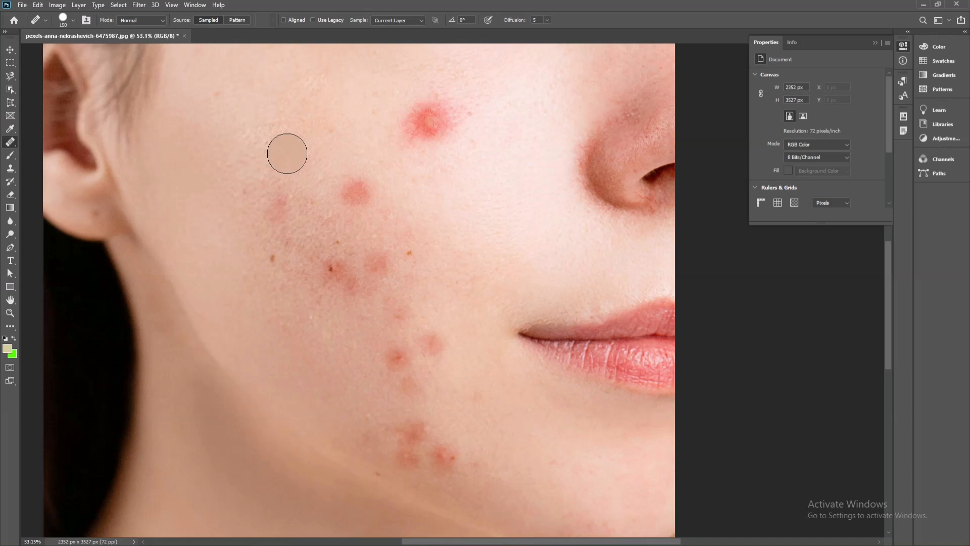
left_click_drag(153, 289, 158, 285)
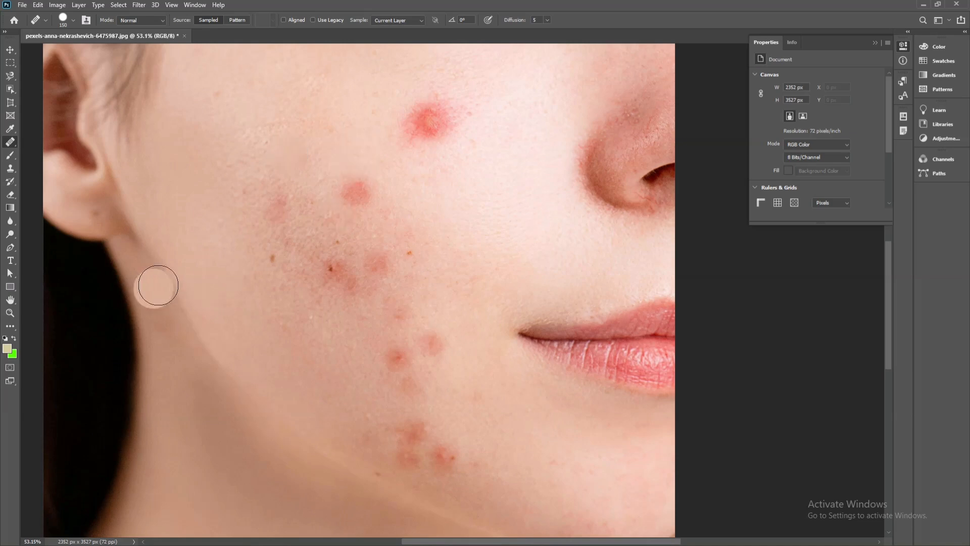
left_click(353, 190)
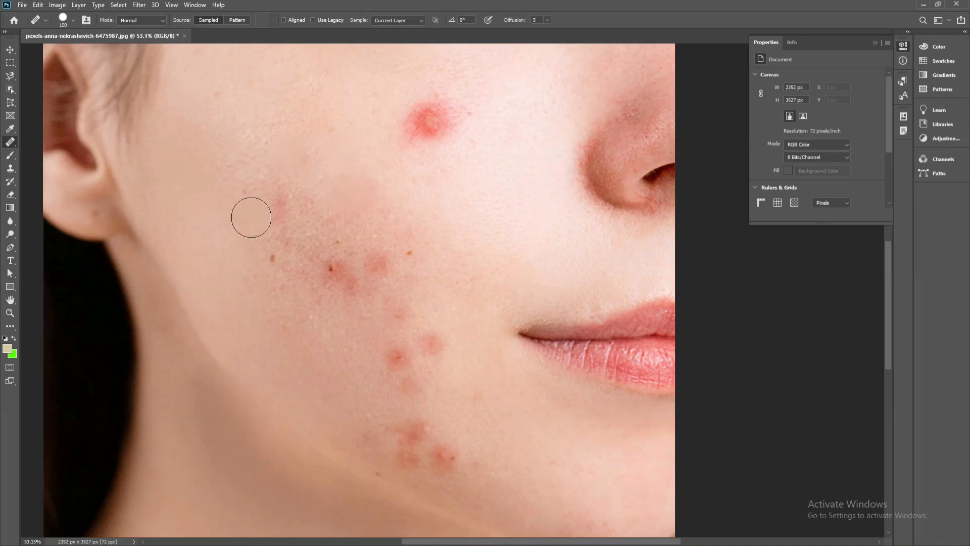
left_click(430, 126)
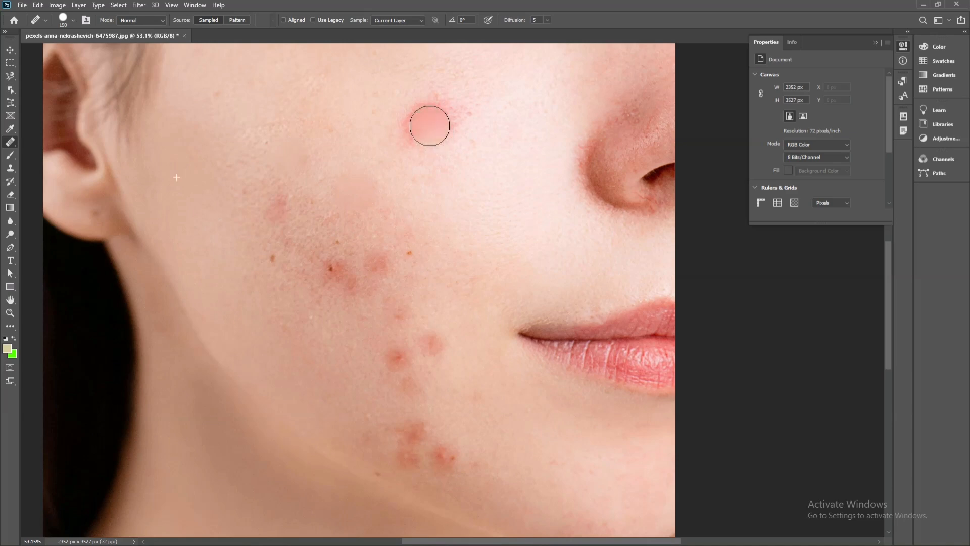
left_click(420, 156)
Sample clear skin beside the large red blemish near the nose and paint it over the blemish with the Healing Brush
scroll(168, 209, "up", 1)
left_click(168, 209, "alt")
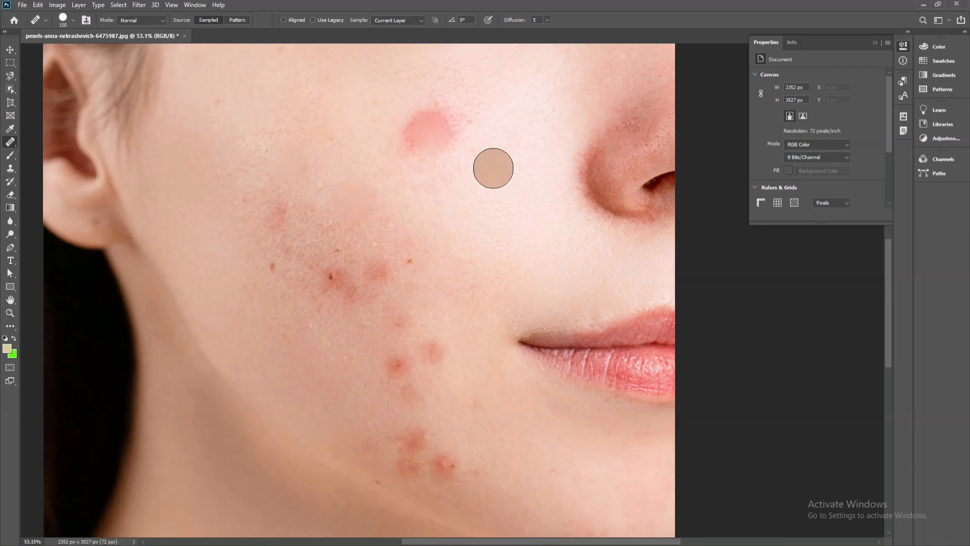
left_click(493, 161, "alt")
left_click(429, 134)
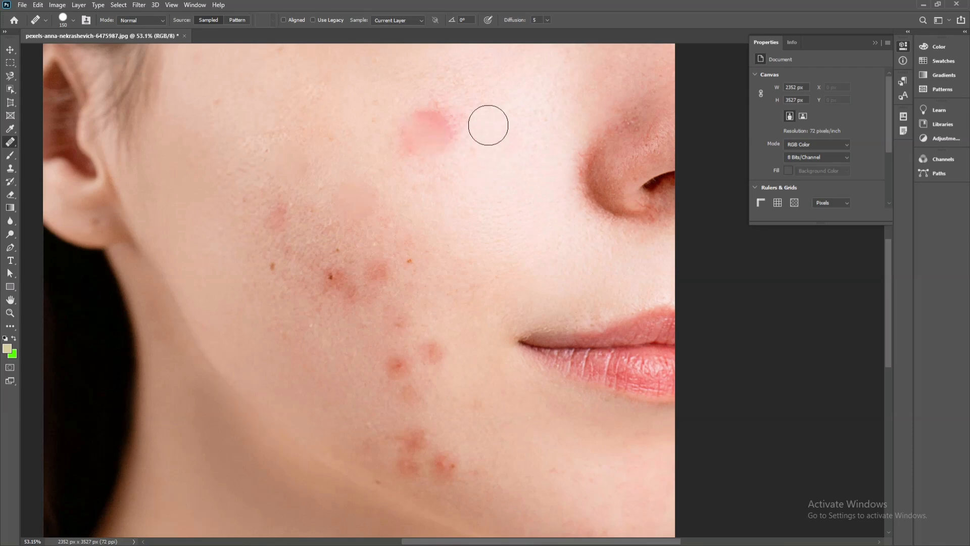
left_click_drag(441, 113, 412, 121)
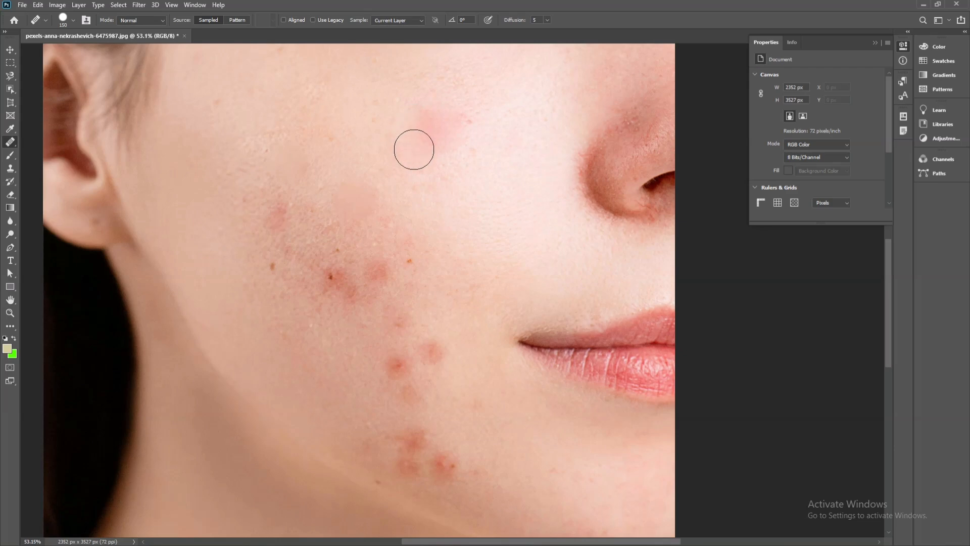
left_click(418, 153)
left_click(324, 258)
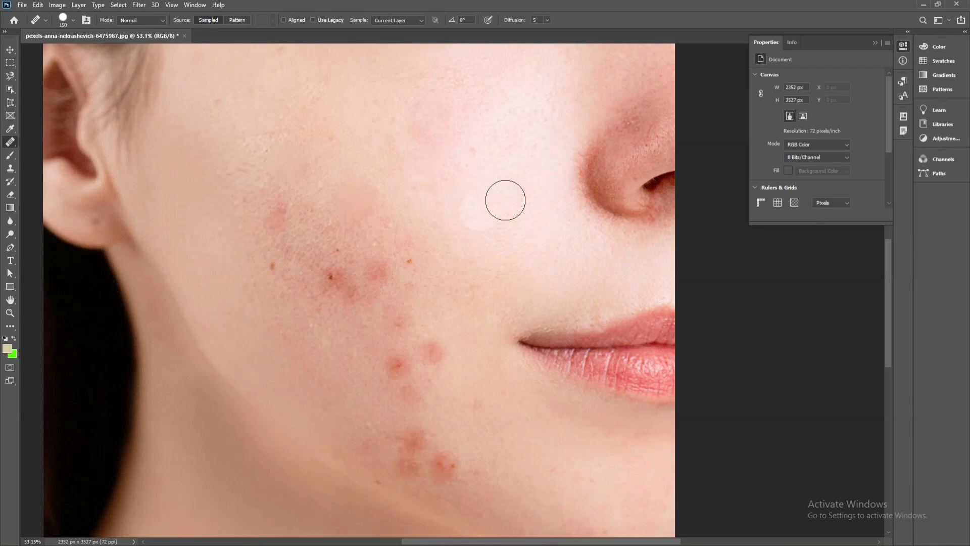
Sample darker skin from the jaw and dab it onto the bright area of the cheek with the Healing Brush
left_click(477, 186, "alt")
left_click(300, 340)
left_click(162, 361, "alt")
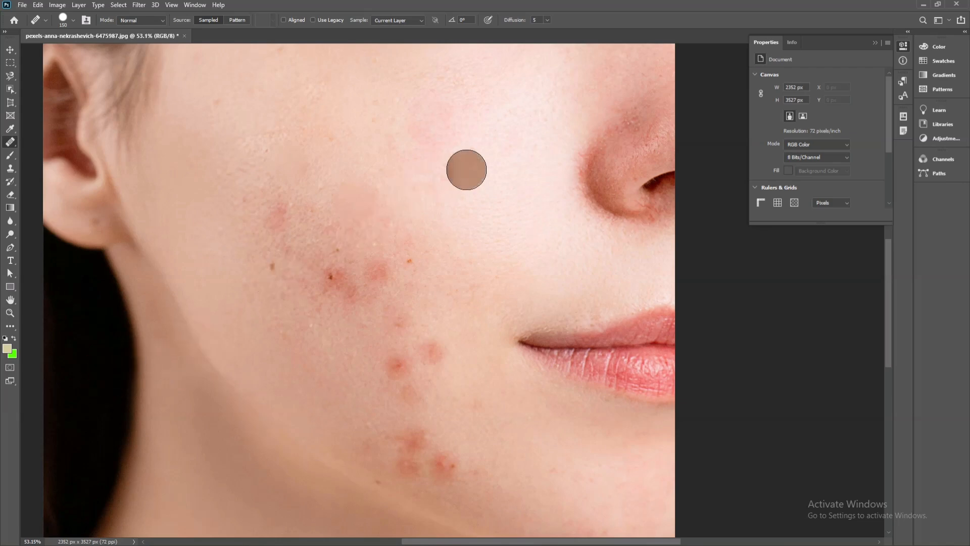
left_click(466, 170)
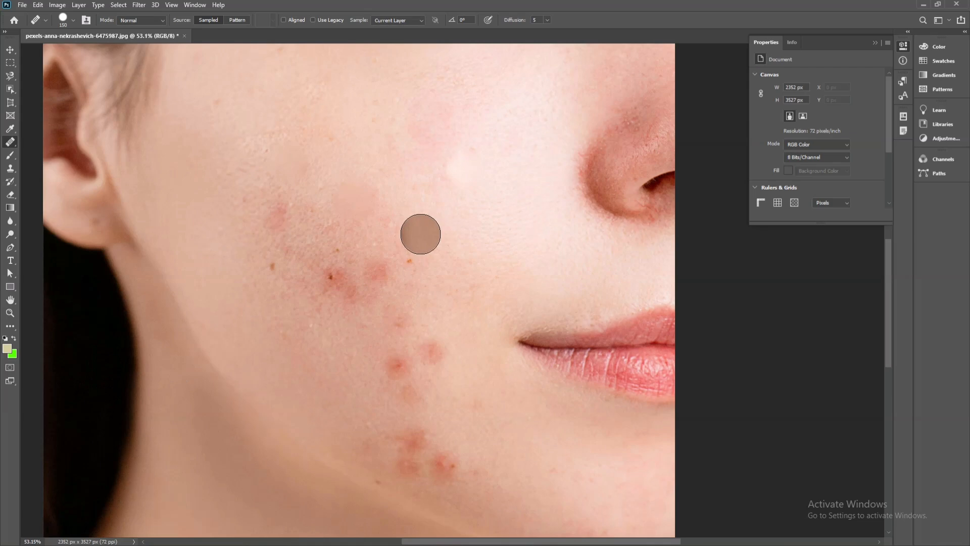
left_click(424, 200)
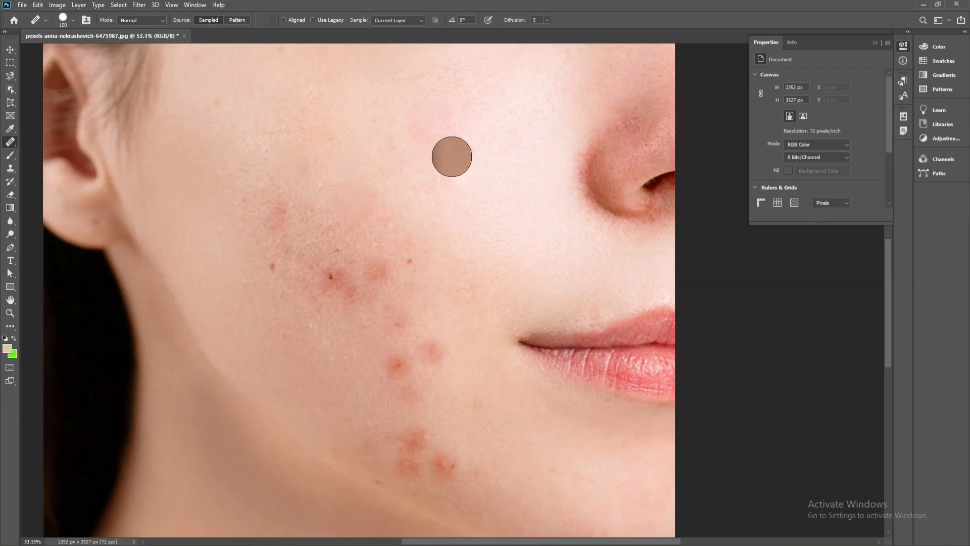
left_click(459, 174)
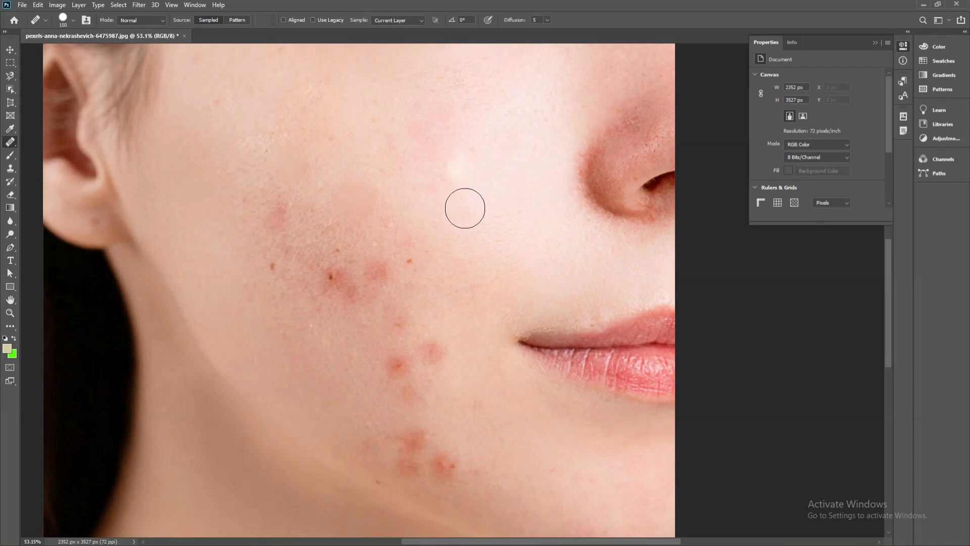
Paint sampled clear skin over the red spot in the middle of the cheek with the Healing Brush
left_click(426, 238)
left_click_drag(426, 238, 383, 268)
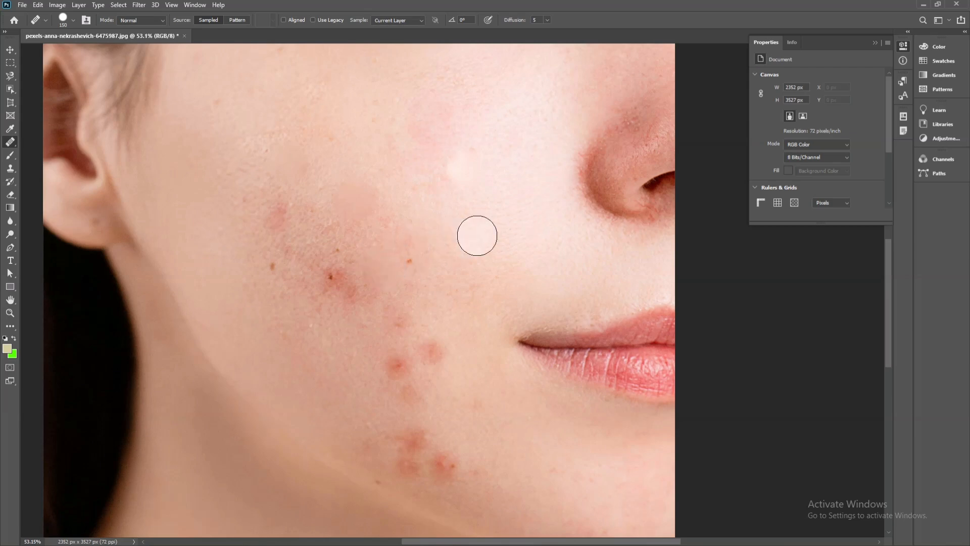
left_click(117, 164)
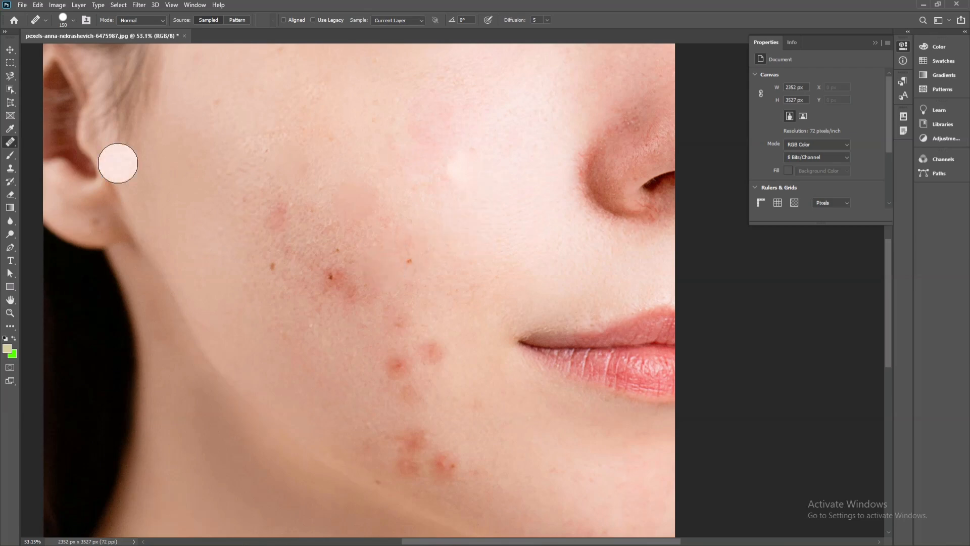
Undo all the Healing Brush corrections made on the cheek
key("ctrl+z")
key("ctrl+z")
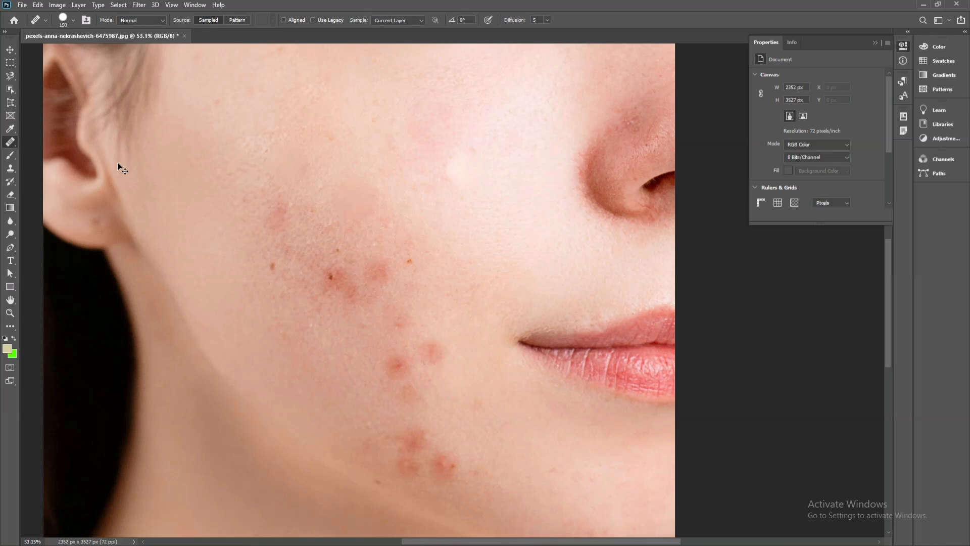
key("ctrl+z")
key("ctrl+z")
key("ctrl+z")
key("ctrl+z")
key("ctrl+z")
key("ctrl+z")
key("ctrl+z")
key("ctrl+z")
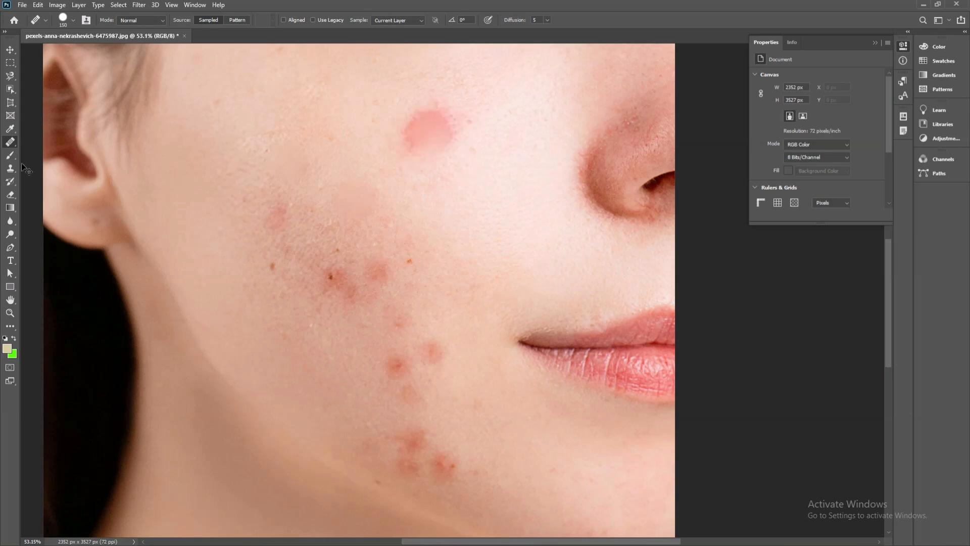
Switch to the Patch Tool, replace the small upper-cheek blemish nearest the ear with clear skin beside it, and deselect
right_click(10, 144)
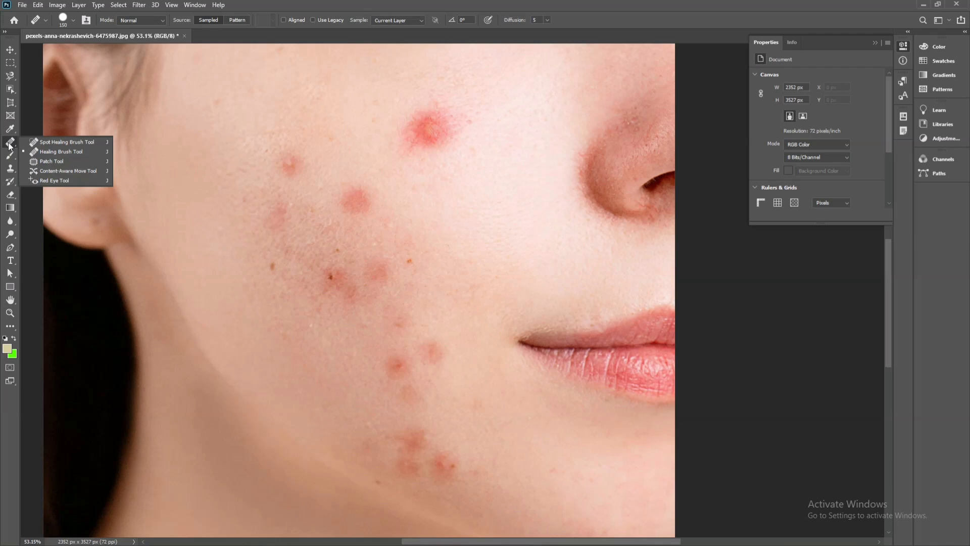
left_click(47, 161)
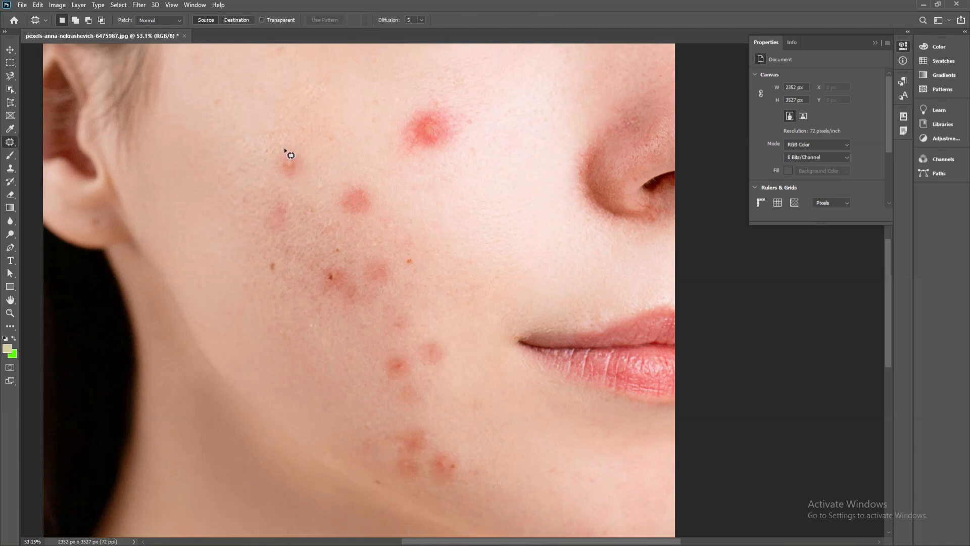
mouse_move(281, 144)
left_mouse_down()
mouse_move(286, 181)
mouse_move(311, 179)
mouse_move(314, 160)
mouse_move(283, 153)
left_mouse_up()
scroll(283, 104, "up", 5)
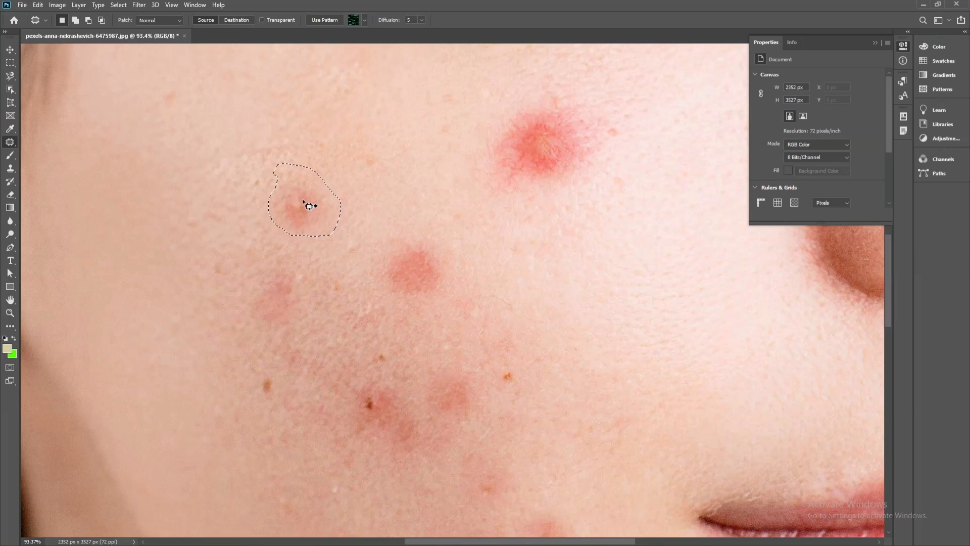
left_click_drag(309, 205, 129, 206)
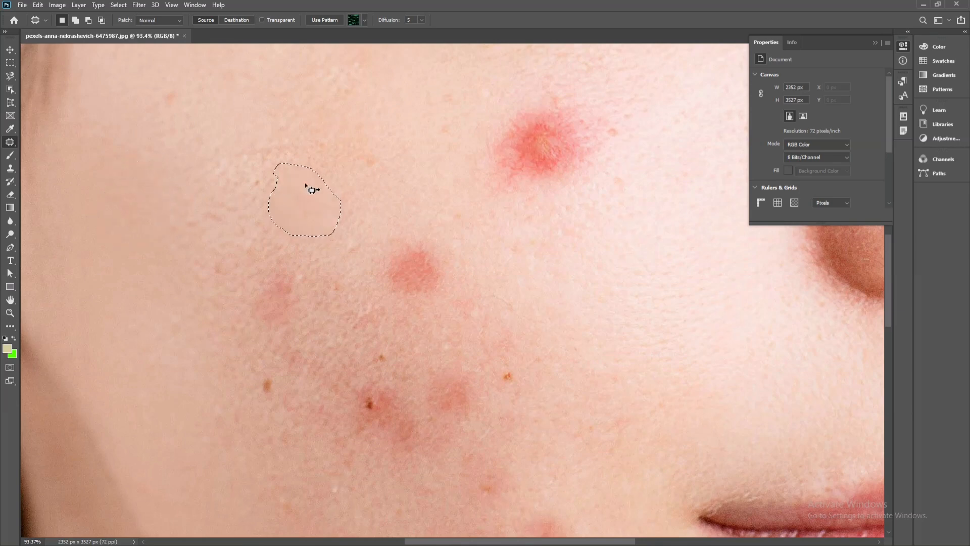
key("ctrl+d")
Outline the round red blemish just below the large one, patch it with clear skin towards the nose, and deselect
scroll(313, 202, "down", 2)
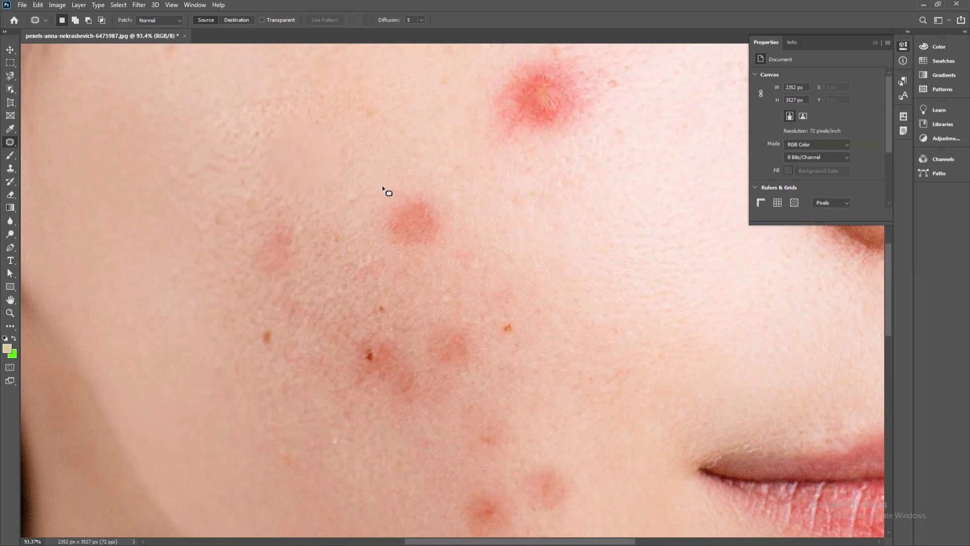
left_click_drag(372, 210, 379, 263)
mouse_move(441, 190)
left_mouse_down()
mouse_move(385, 185)
mouse_move(410, 217)
mouse_move(481, 220)
left_mouse_up()
mouse_move(413, 216)
left_mouse_down()
mouse_move(591, 243)
mouse_move(554, 249)
mouse_move(594, 238)
mouse_move(440, 225)
mouse_move(532, 214)
mouse_move(593, 232)
left_mouse_up()
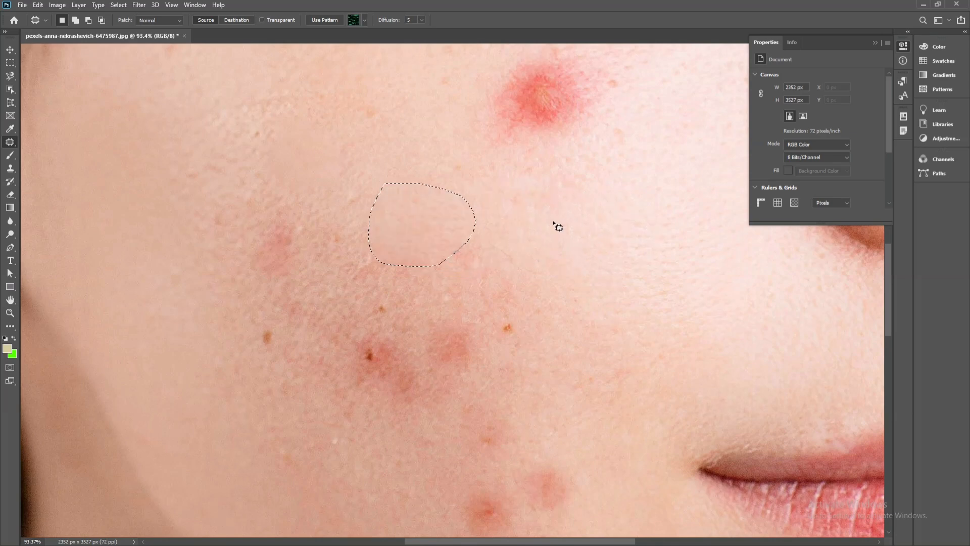
key("ctrl+d")
Patch the red blemish with the dark centre in the middle of the cheek using clearer skin towards the jaw
scroll(535, 215, "down", 3)
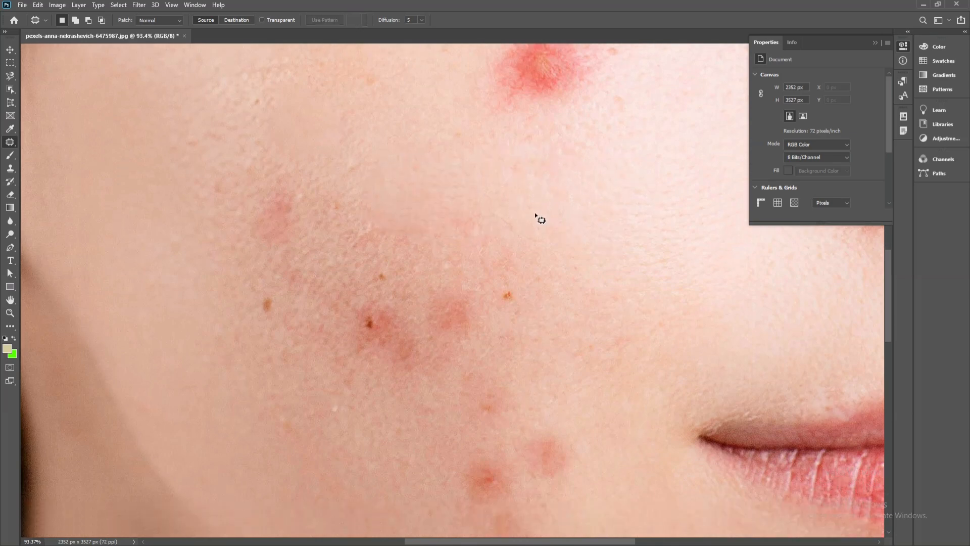
scroll(536, 215, "down", 3)
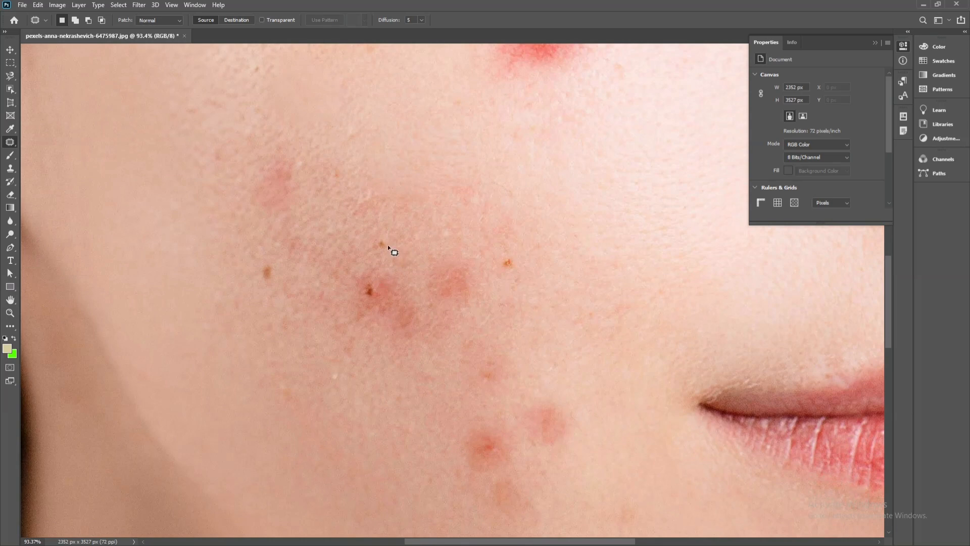
mouse_move(360, 262)
left_mouse_down()
mouse_move(342, 303)
mouse_move(356, 321)
left_mouse_up()
left_click_drag(390, 246, 391, 247)
left_click_drag(379, 283, 266, 336)
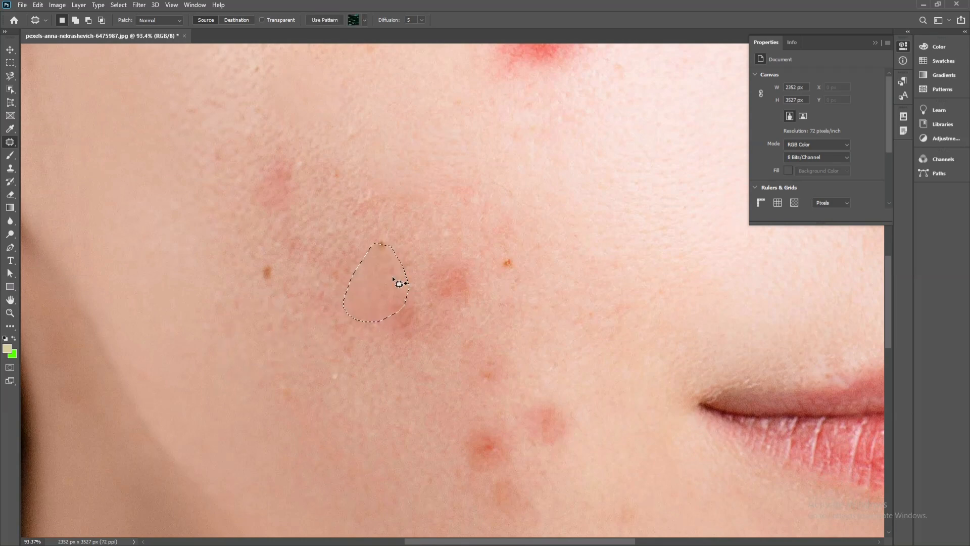
key("ctrl+d")
Patch the two red patches next to the repaired mid-cheek blemish with nearby clear skin
left_click_drag(410, 302, 400, 299)
left_click_drag(410, 312, 367, 383)
key("ctrl+d")
left_click_drag(417, 263, 411, 283)
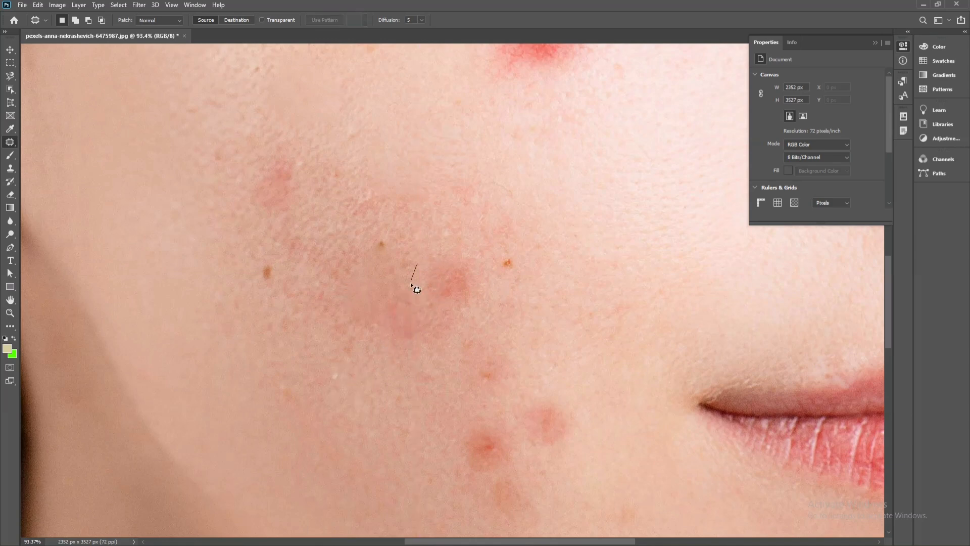
mouse_move(472, 310)
left_mouse_down()
mouse_move(497, 241)
mouse_move(401, 251)
mouse_move(579, 273)
mouse_move(571, 273)
left_mouse_up()
left_click(571, 271)
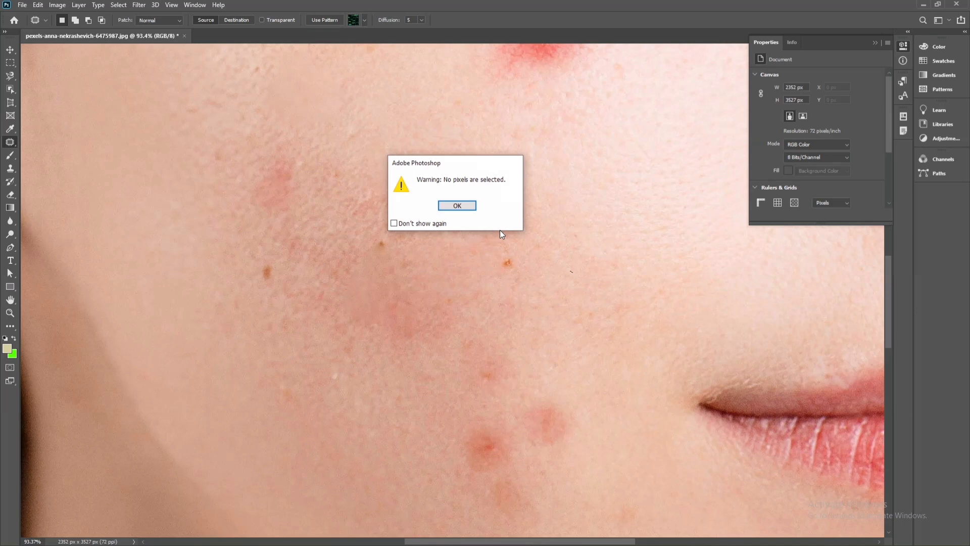
left_click(468, 208)
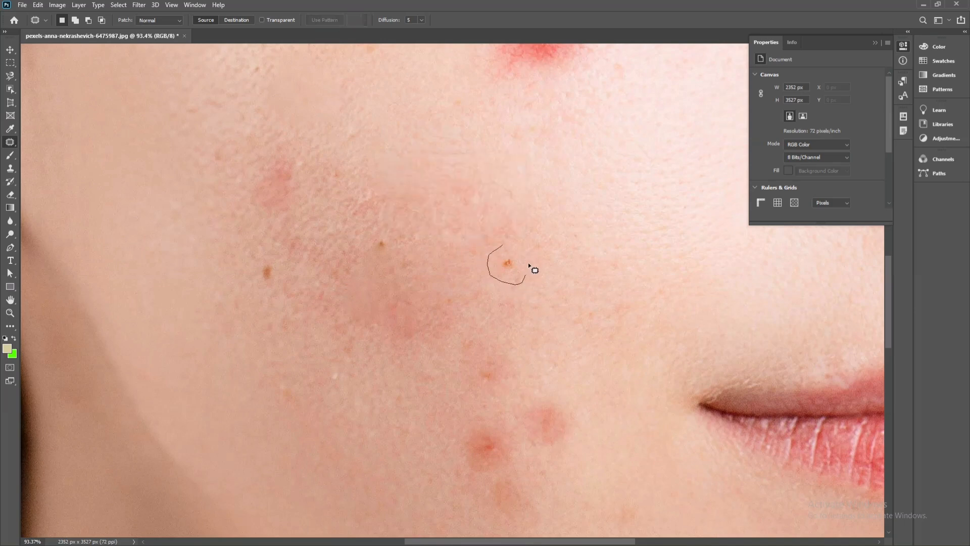
Patch the three small brown spots around the middle of the cheek with adjacent clear skin, and deselect
left_click_drag(528, 263, 496, 211)
left_click(419, 222)
left_click_drag(396, 238, 370, 218)
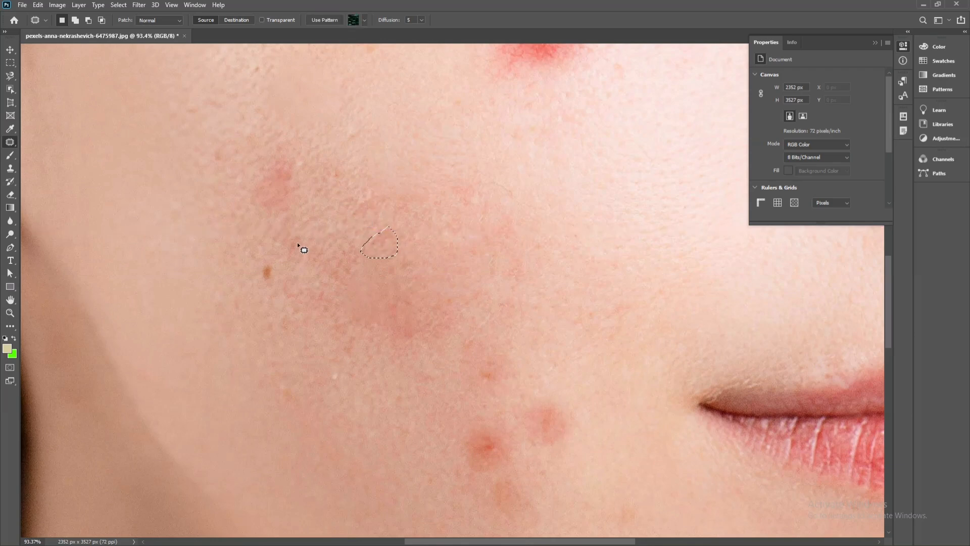
mouse_move(264, 253)
left_mouse_down()
mouse_move(249, 299)
mouse_move(277, 290)
mouse_move(285, 259)
mouse_move(273, 244)
mouse_move(255, 265)
mouse_move(210, 262)
left_mouse_up()
key("ctrl+d")
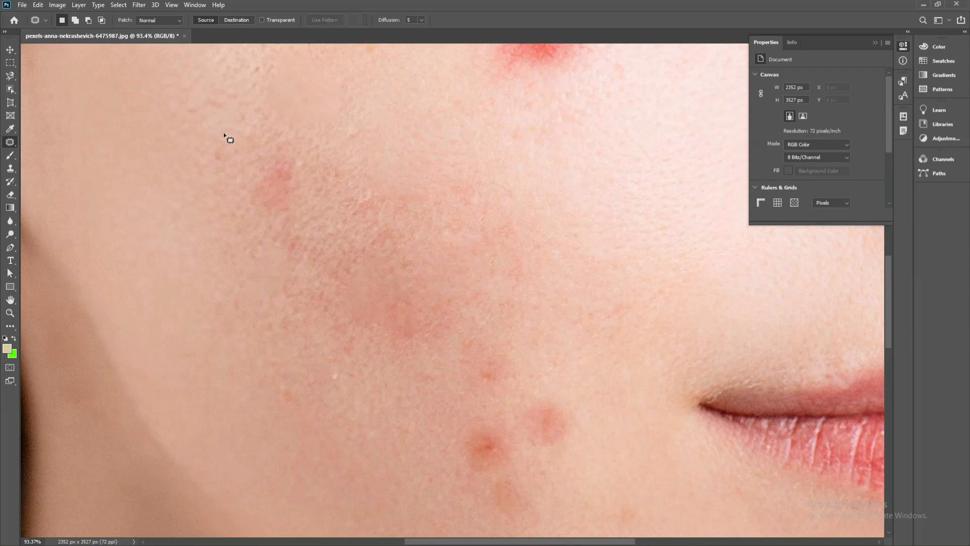
Switch to the Spot Healing Brush and heal the two red blemishes on the lower cheek beside the mouth corner
right_click(12, 145)
left_click(51, 140)
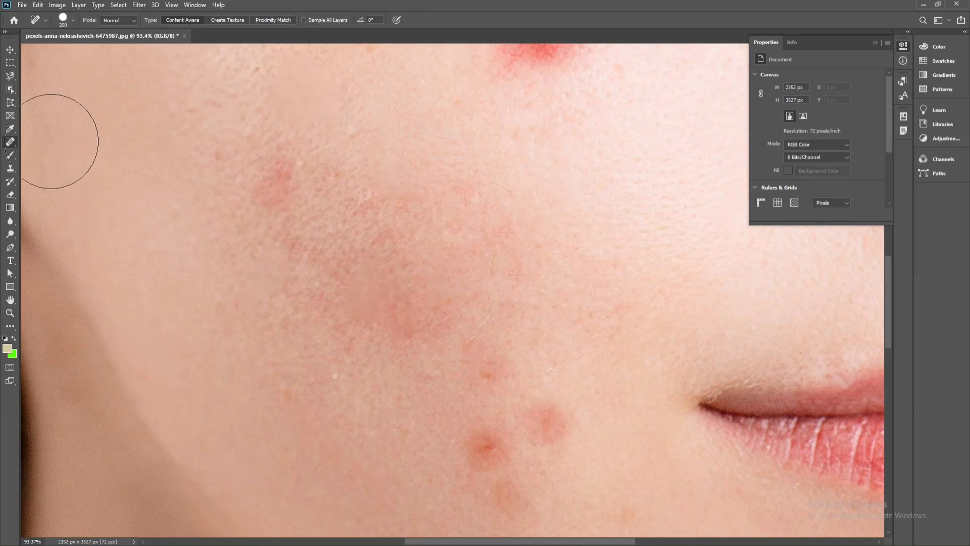
scroll(424, 364, "down", 2)
left_click(470, 387)
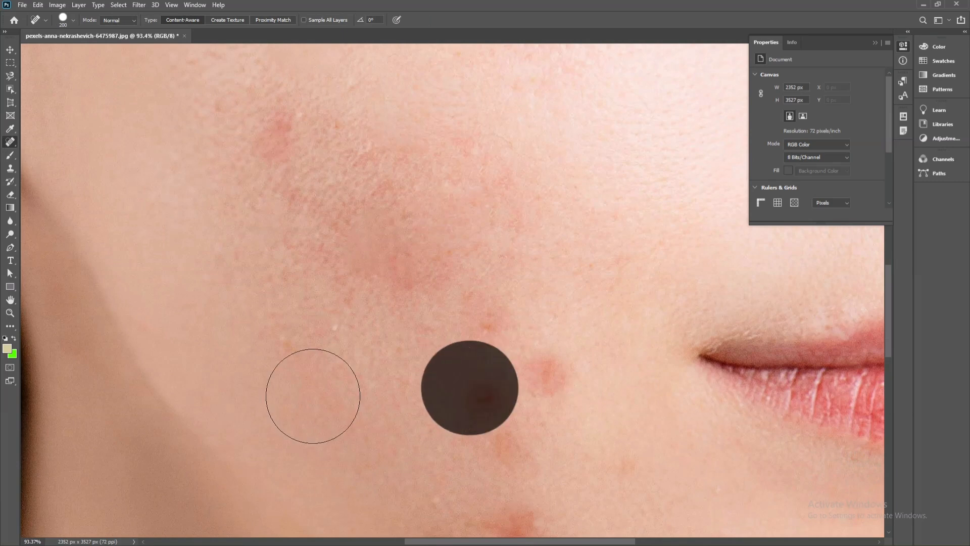
scroll(348, 374, "down", 1)
left_click(532, 341)
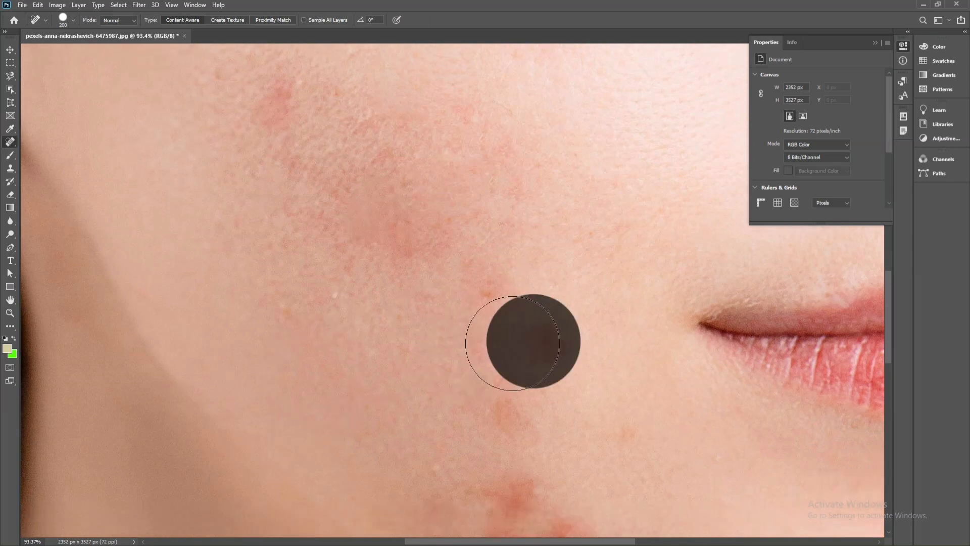
scroll(512, 343, "down", 1)
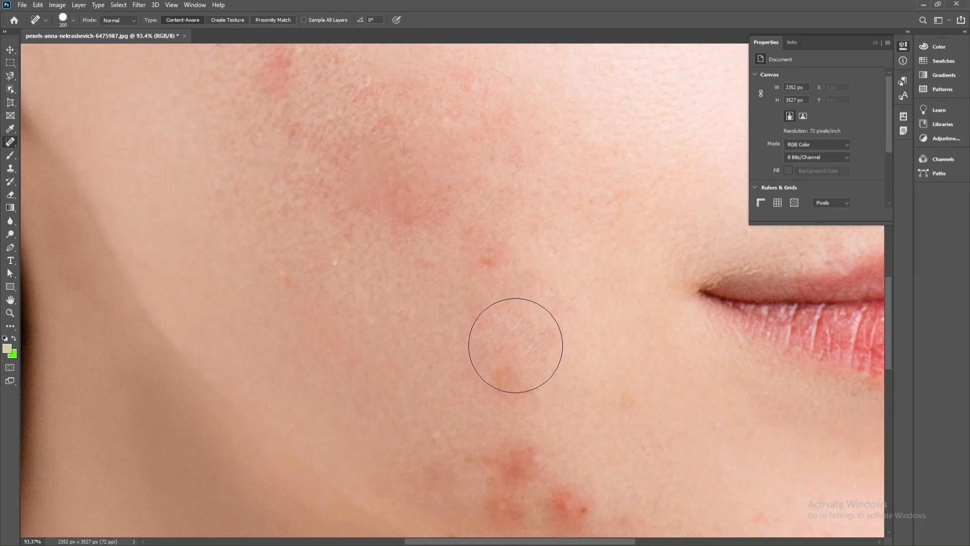
scroll(535, 341, "up", 1)
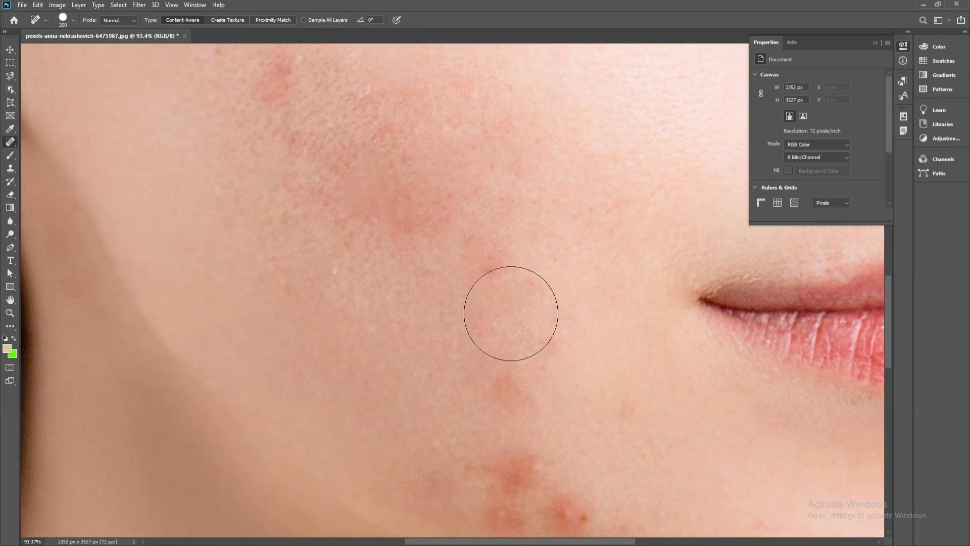
scroll(511, 312, "up", 1)
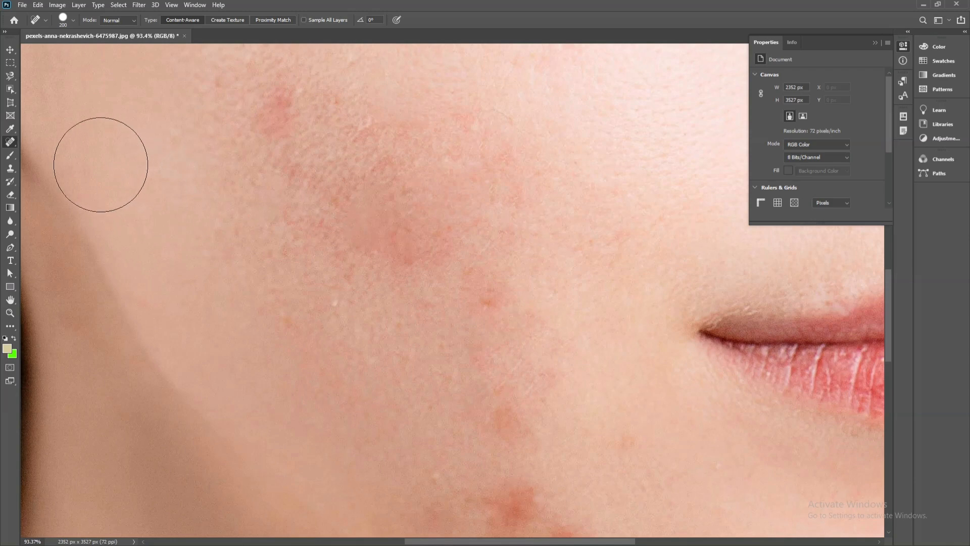
right_click(7, 146)
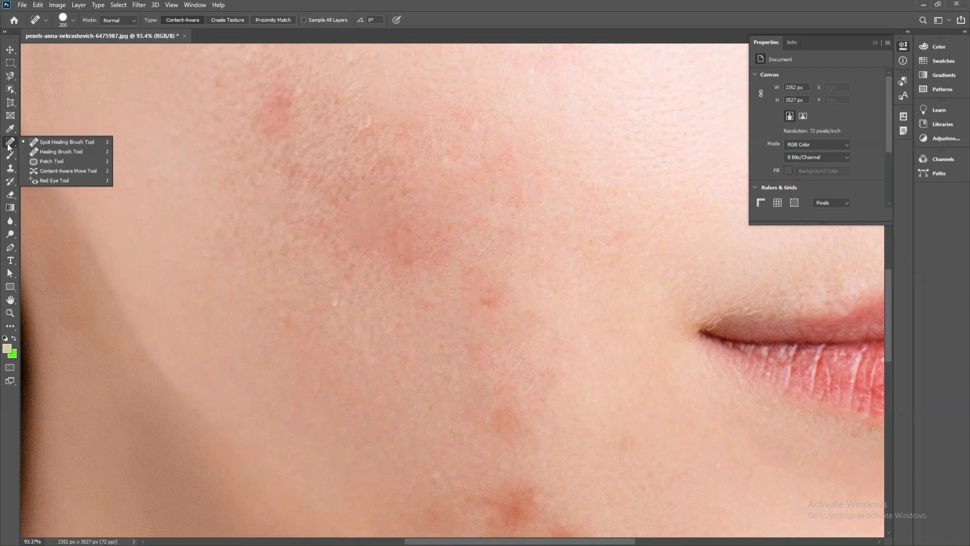
right_click(7, 147)
right_click(8, 146)
left_click(9, 149)
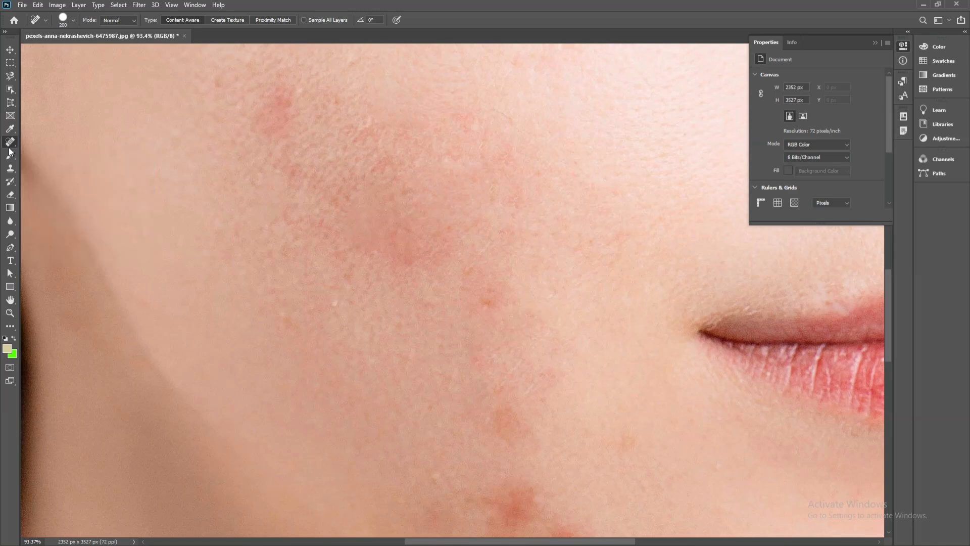
scroll(196, 200, "down", 5)
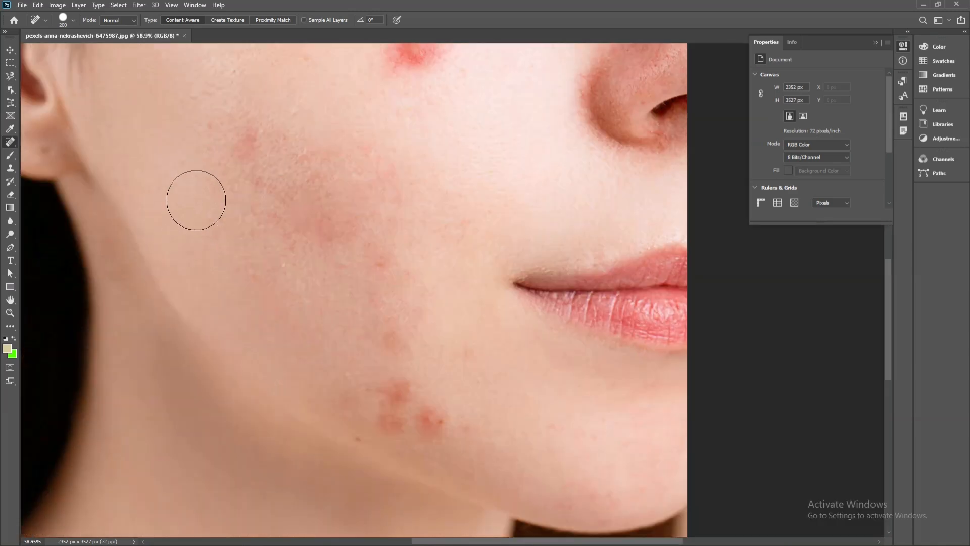
Heal the bright red blemish on the upper cheek beside the nose with the Spot Healing Brush
scroll(324, 121, "up", 1)
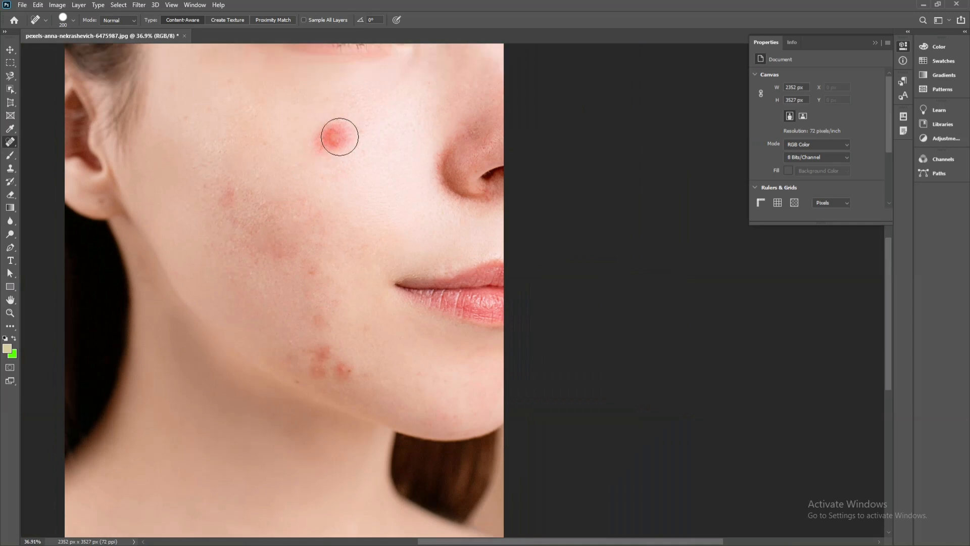
mouse_move(327, 138)
left_mouse_down()
mouse_move(340, 135)
mouse_move(330, 135)
left_mouse_up()
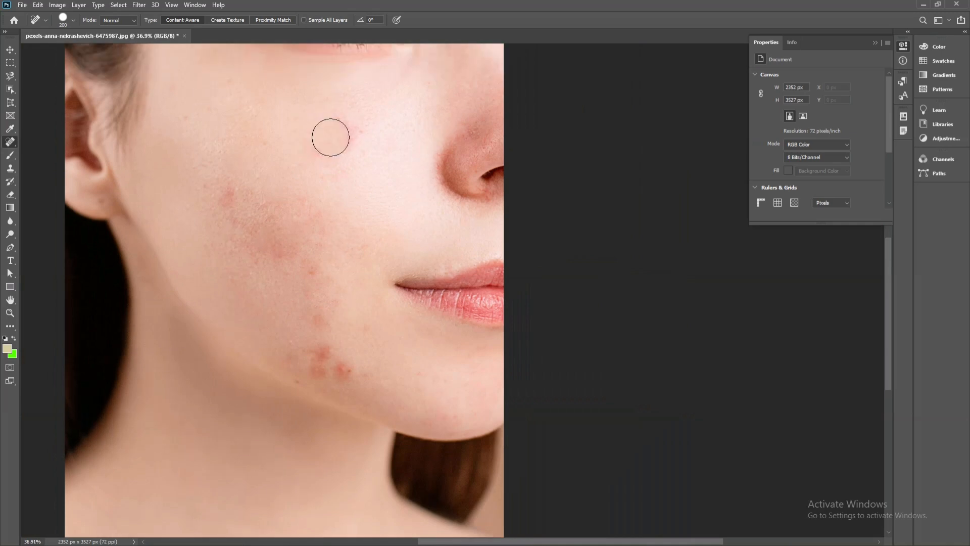
scroll(330, 137, "up", 1)
scroll(331, 137, "down", 3)
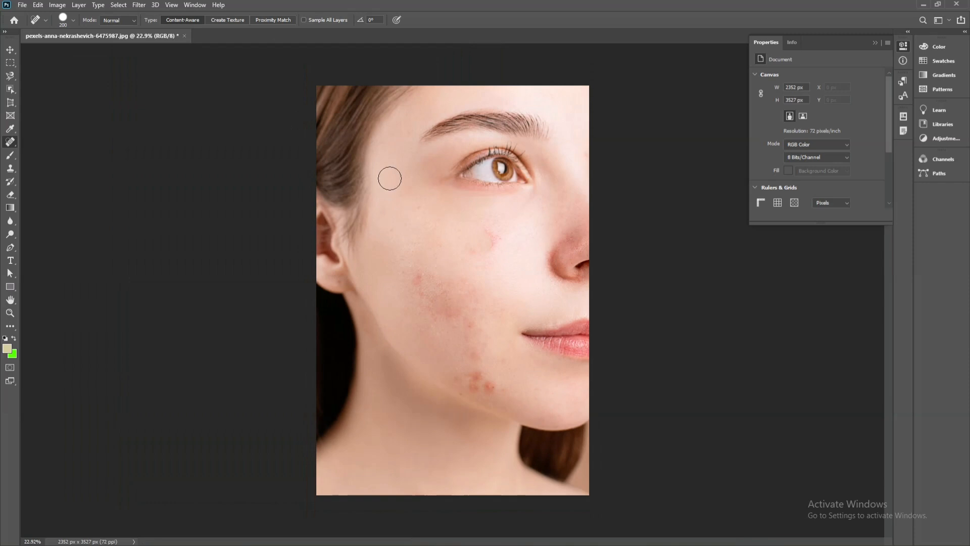
Save the portrait on the computer's Desktop, switching the format to Photoshop PSD and back to JPEG, and replace the existing file
left_click(24, 6)
left_click(33, 127)
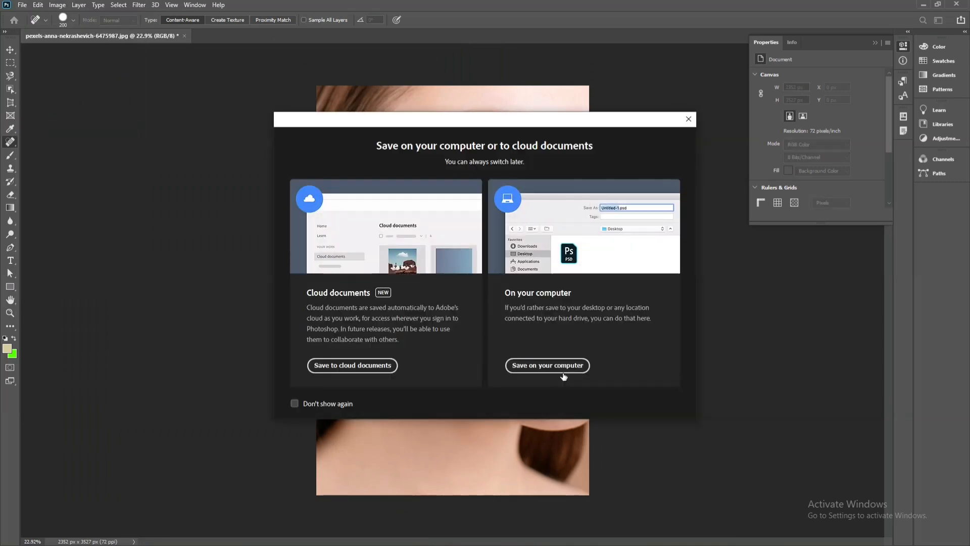
left_click(553, 364)
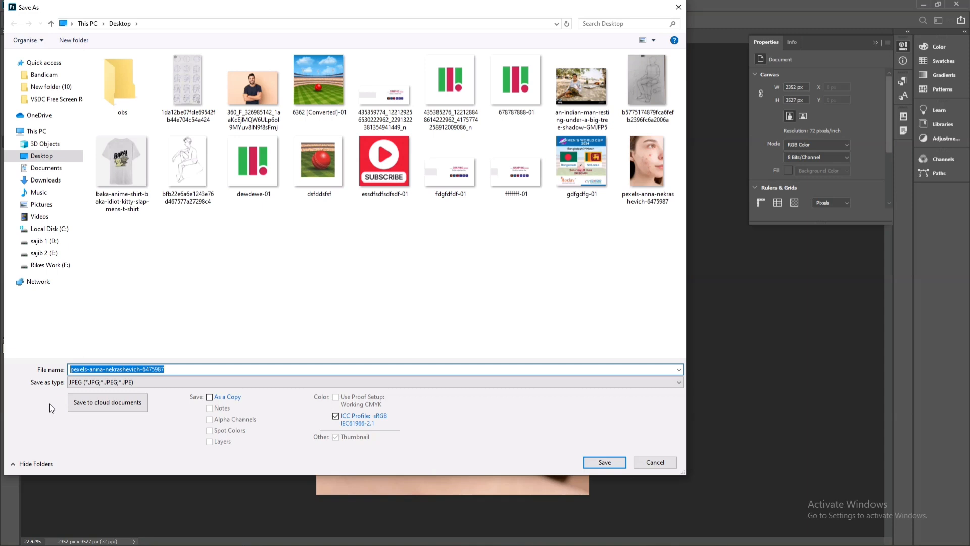
left_click(102, 383)
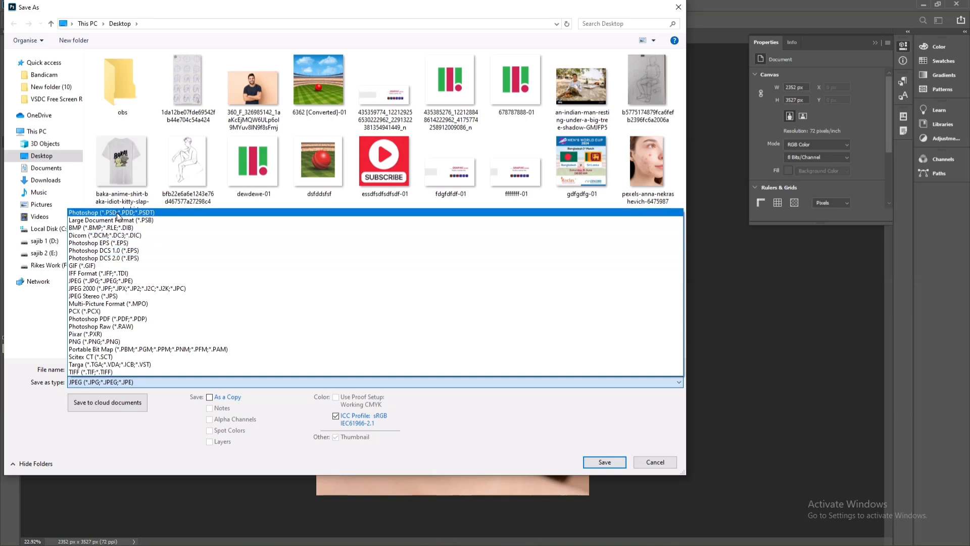
left_click(118, 213)
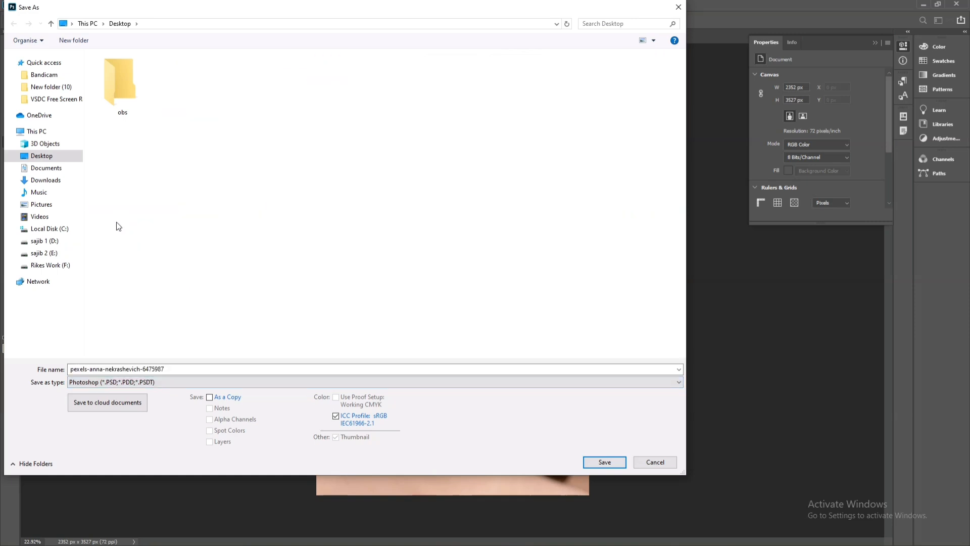
left_click(158, 384)
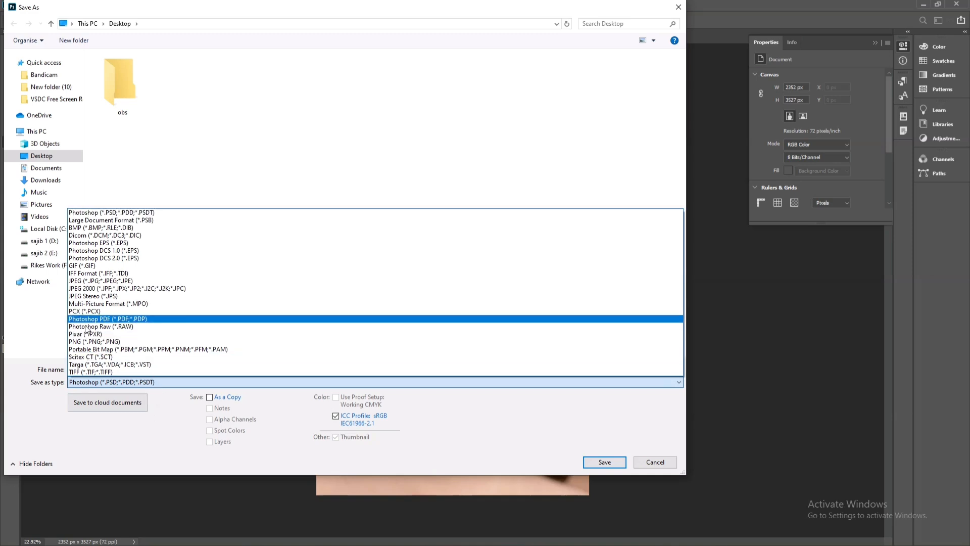
left_click(101, 281)
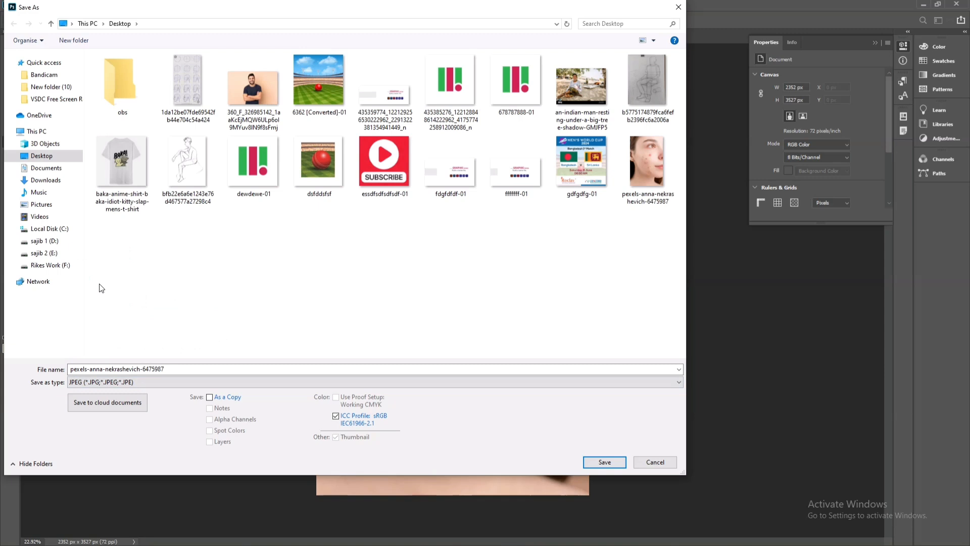
left_click(604, 461)
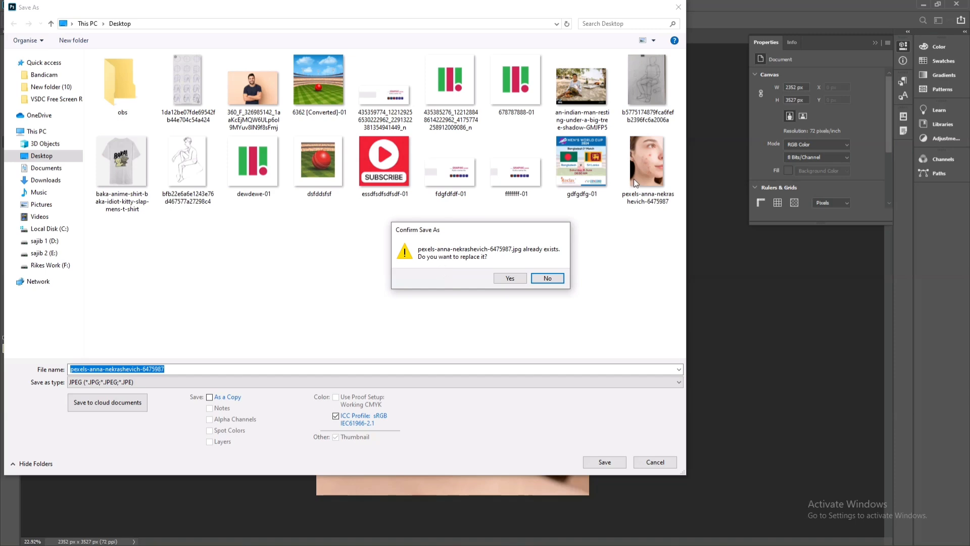
left_click(510, 278)
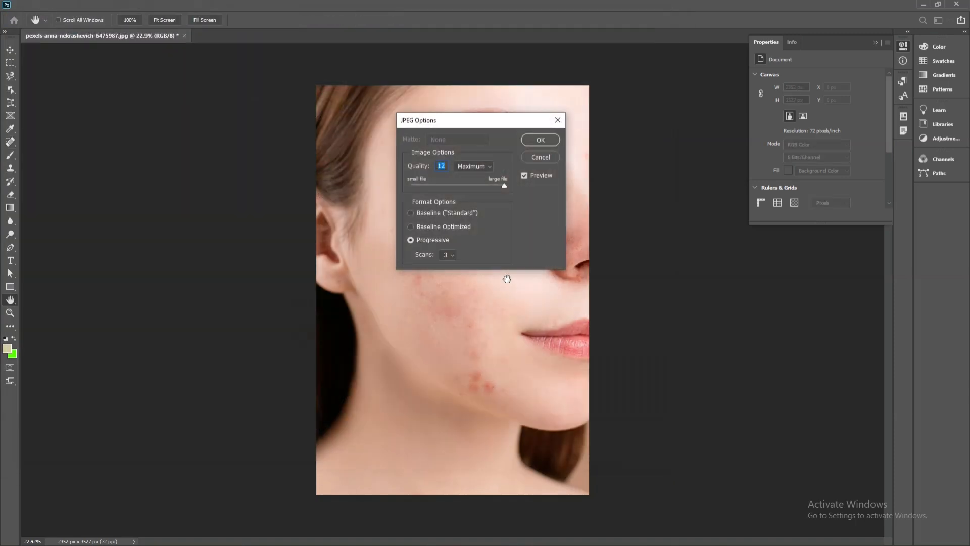
Lower the JPEG quality to the minimum, return it to maximum, and accept the save options
left_click_drag(487, 123, 259, 150)
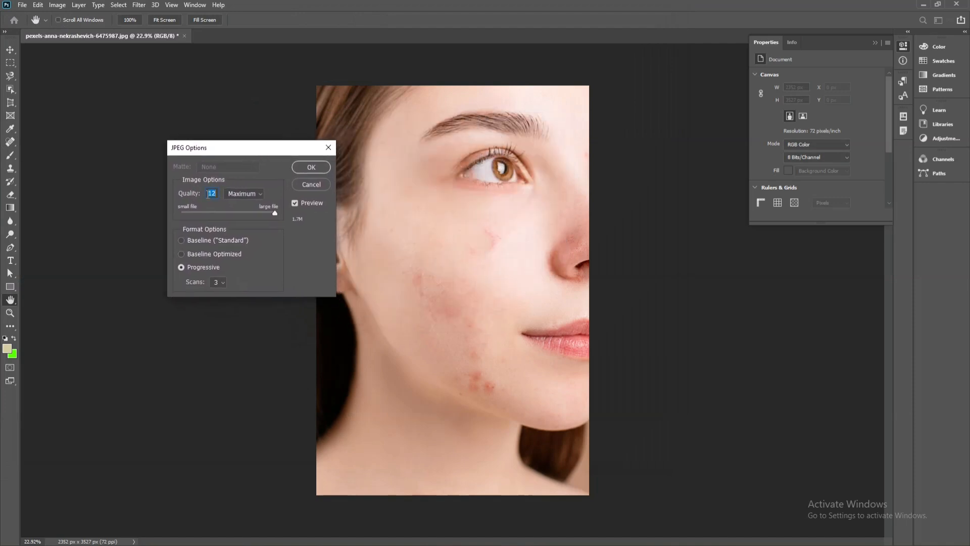
left_click_drag(274, 213, 137, 219)
left_click_drag(229, 220, 298, 220)
left_click(311, 167)
key("j")
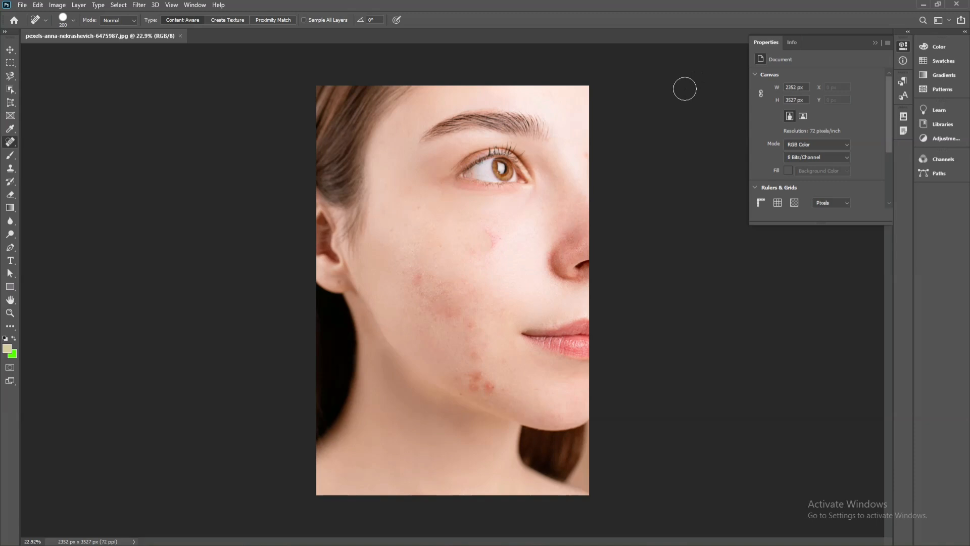
Examine the file formats available when saving a copy on the computer, and cancel without saving
left_click(22, 6)
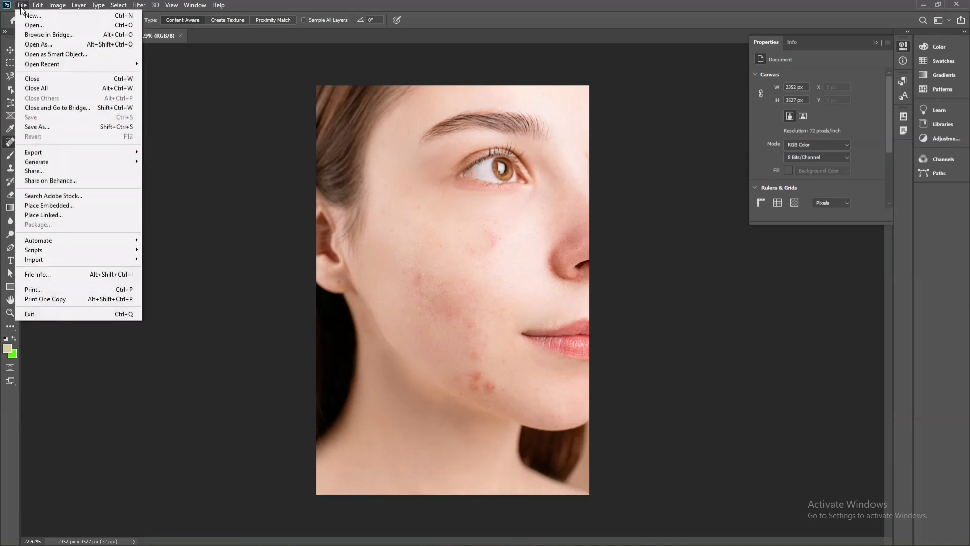
left_click(39, 126)
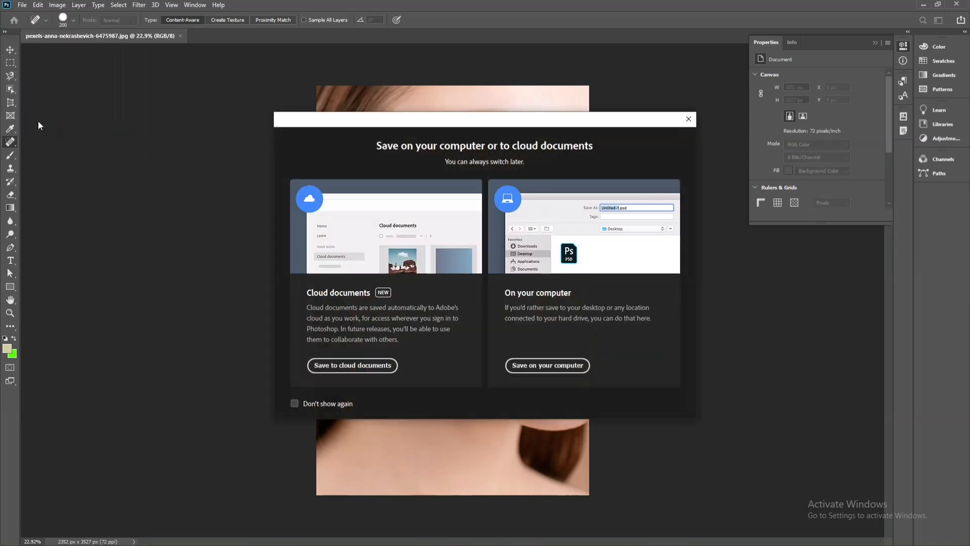
left_click(551, 367)
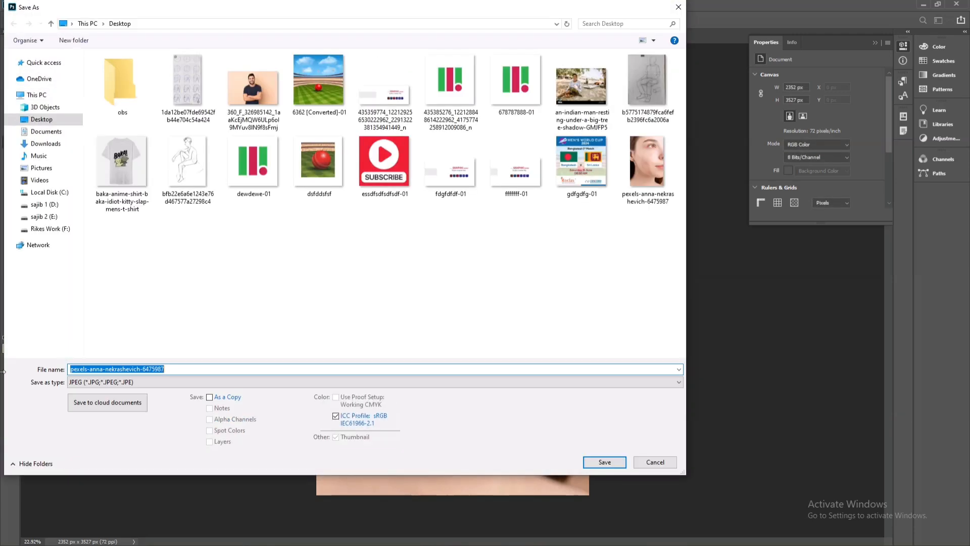
left_click(87, 383)
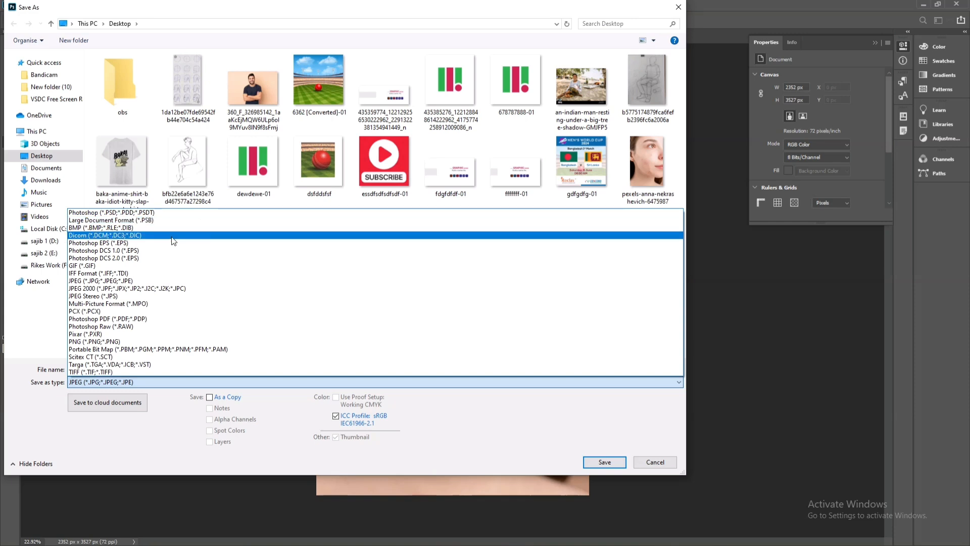
left_click(641, 450)
left_click(657, 462)
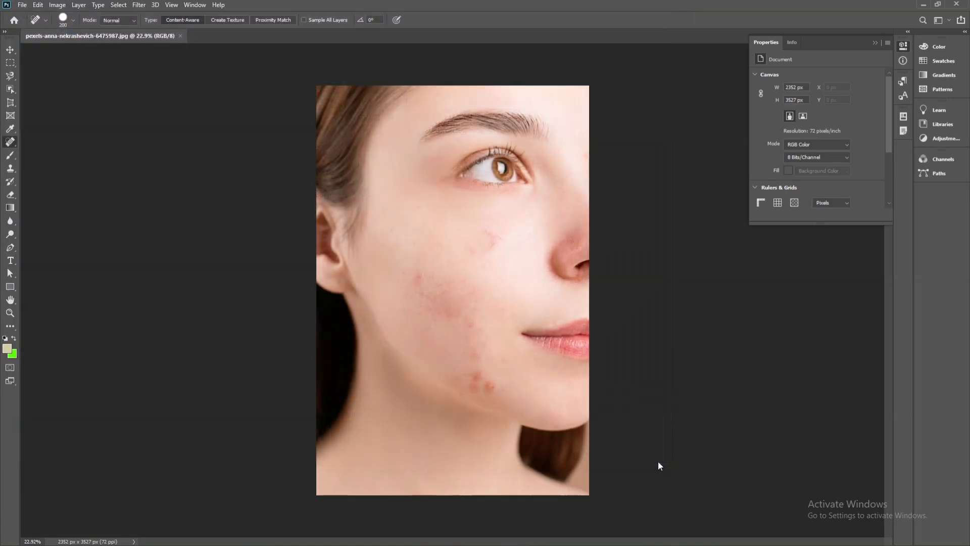